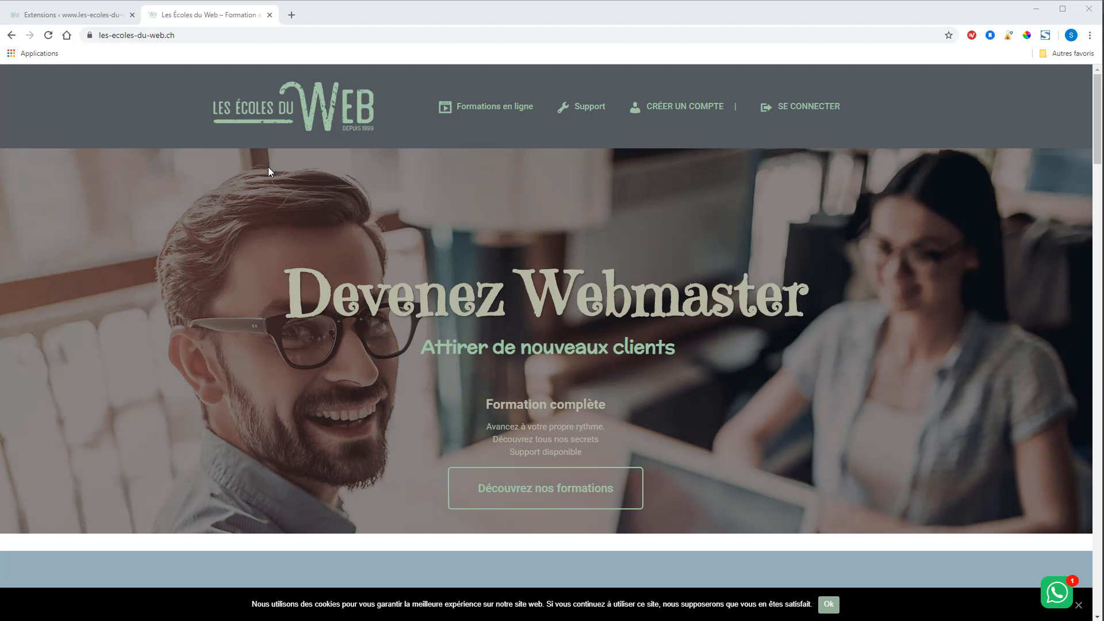
- Examine the connection security and cookie information for les-ecoles-du-web.ch, and close it again
{"action": "left_click", "coordinate": [90, 35]}
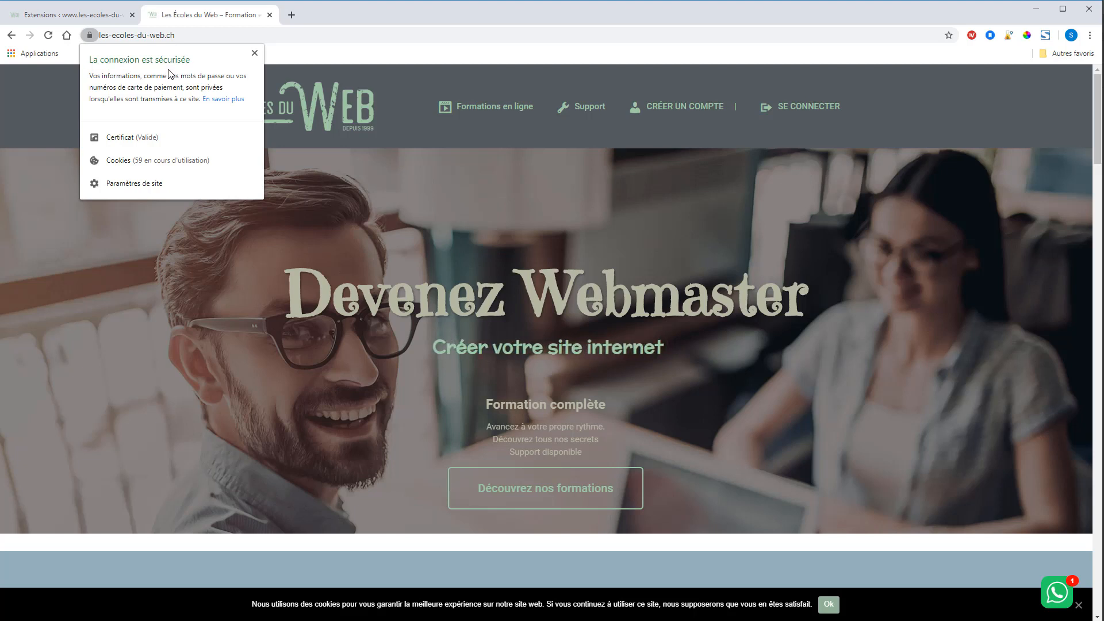
{"action": "left_click", "coordinate": [89, 36]}
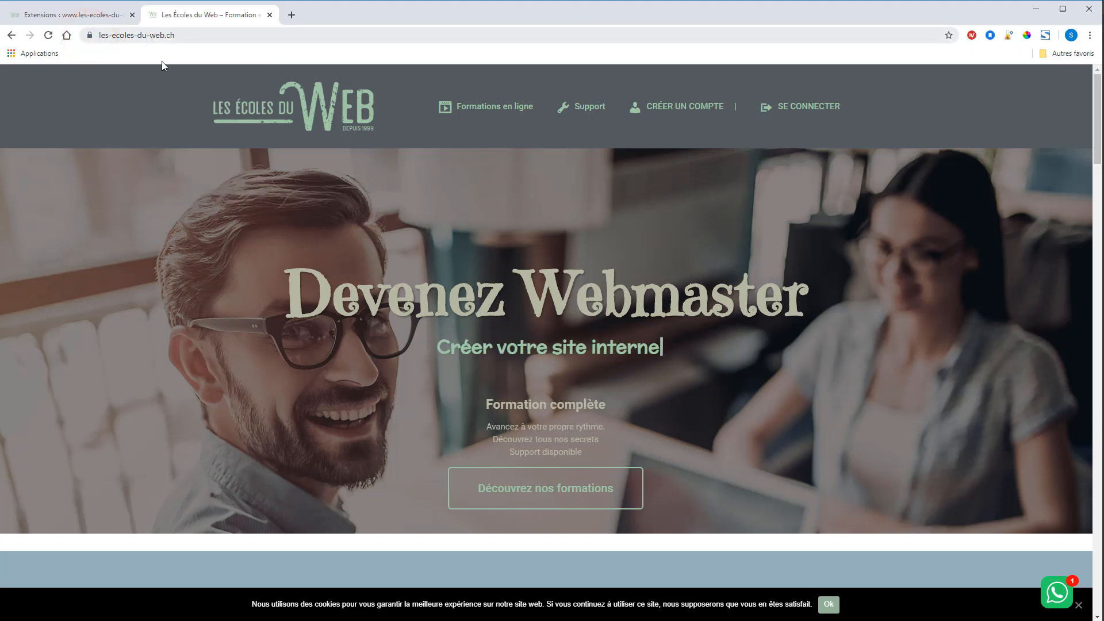
- Search the extension directory of the local WordPress site for "cookie notice"
{"action": "left_click", "coordinate": [89, 17]}
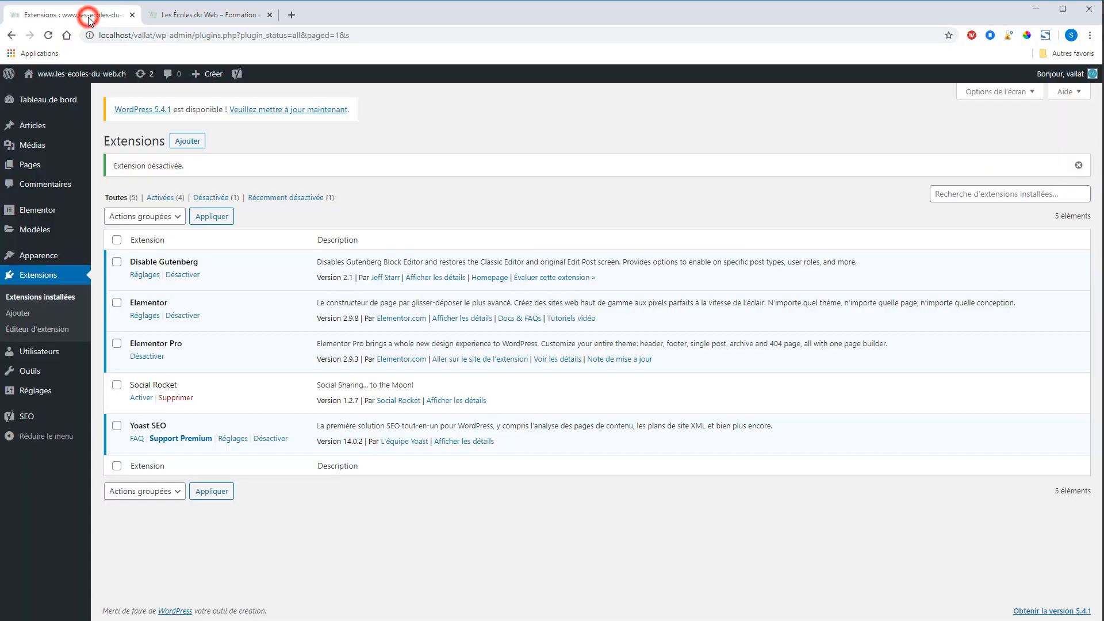
{"action": "left_click", "coordinate": [185, 144]}
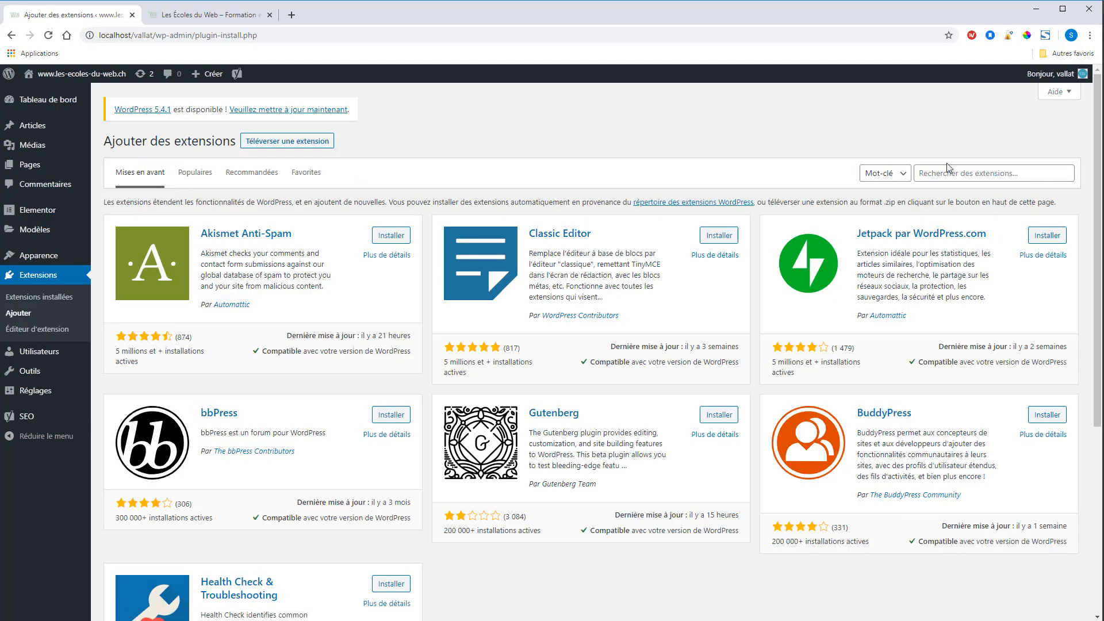
{"action": "left_click", "coordinate": [946, 173]}
{"action": "type", "text": "coockie notice"}
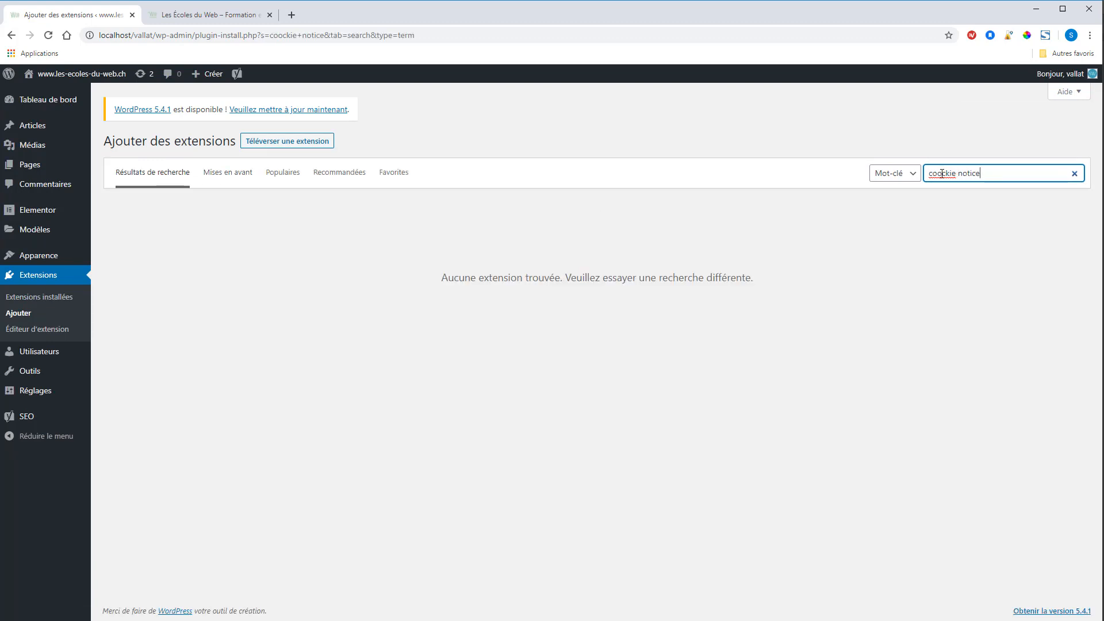
{"action": "left_click", "coordinate": [944, 173]}
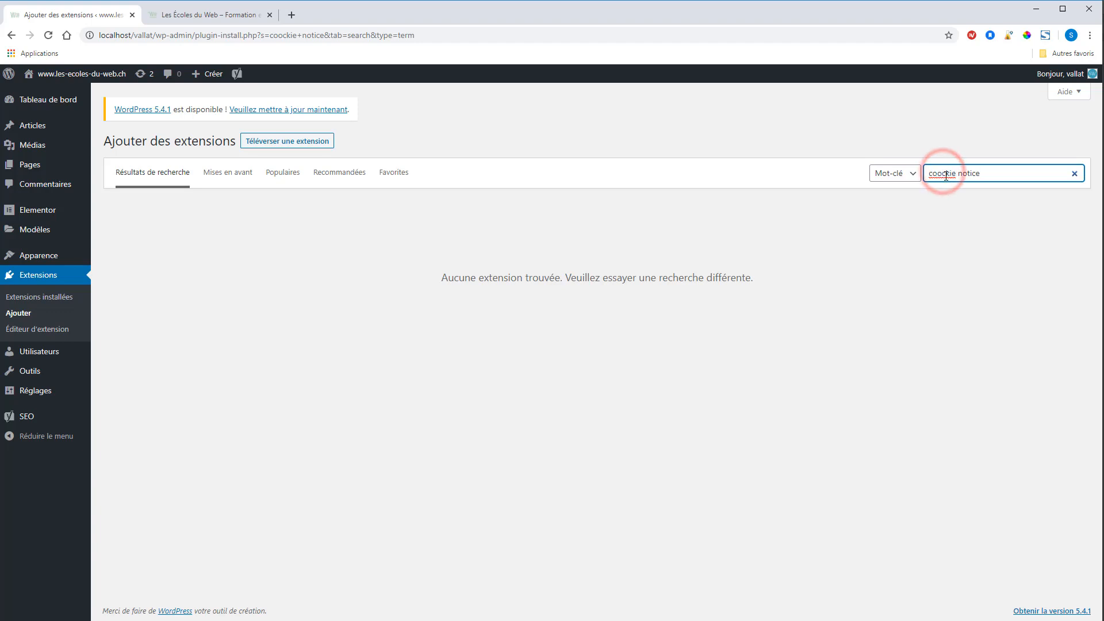
{"action": "key", "text": "BackSpace"}
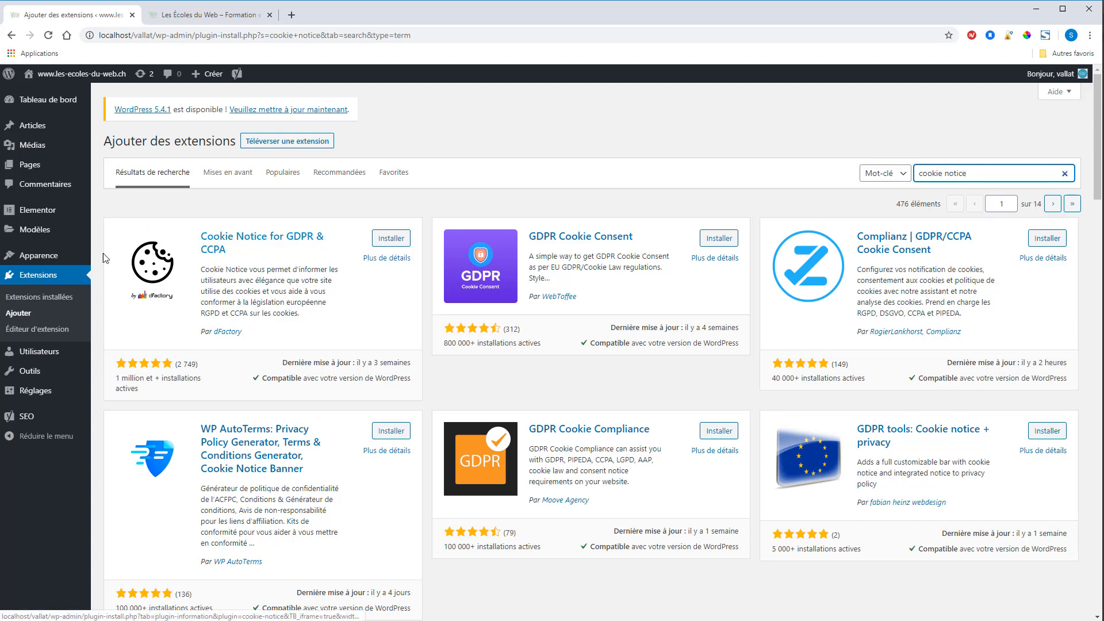
- Install and activate the Cookie Notice for GDPR & CCPA extension, and open its settings page
{"action": "left_click", "coordinate": [389, 238]}
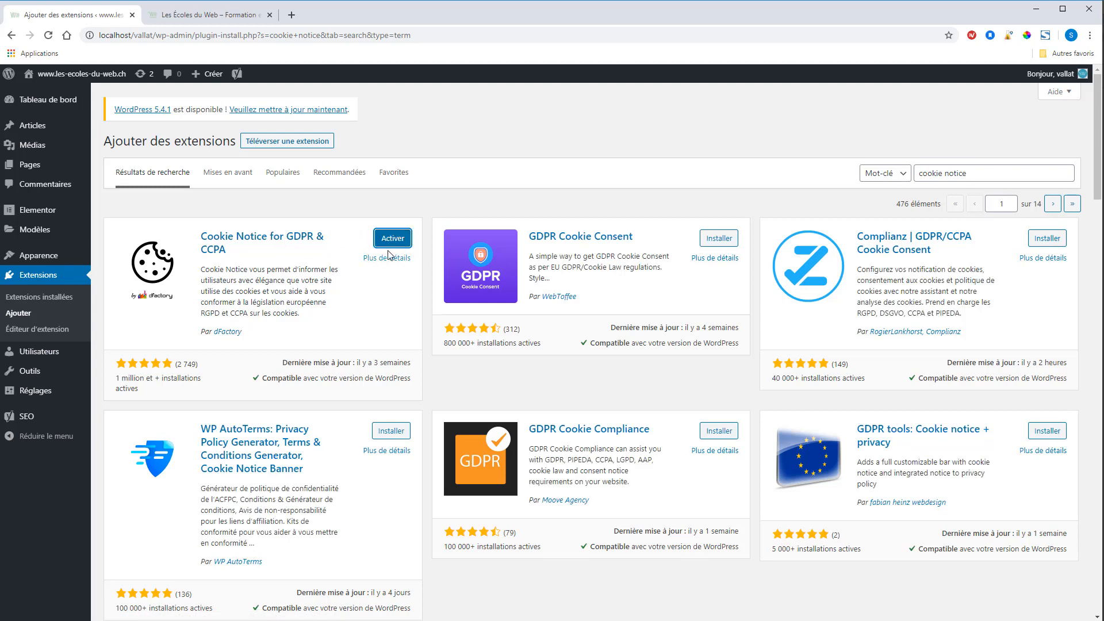
{"action": "left_click", "coordinate": [390, 240]}
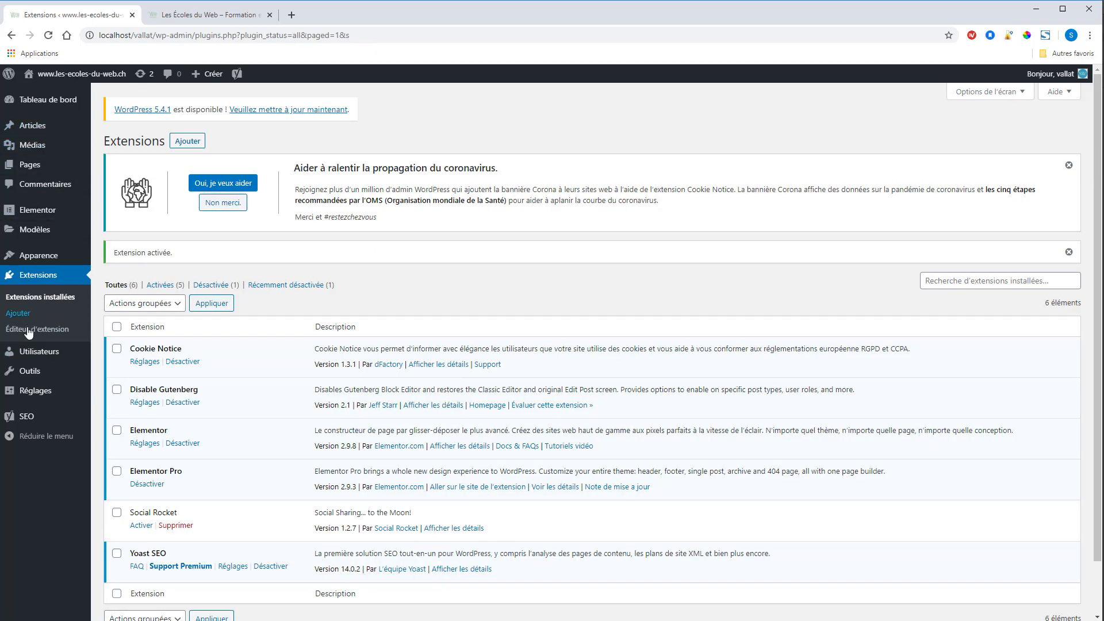
{"action": "mouse_move", "coordinate": [33, 394]}
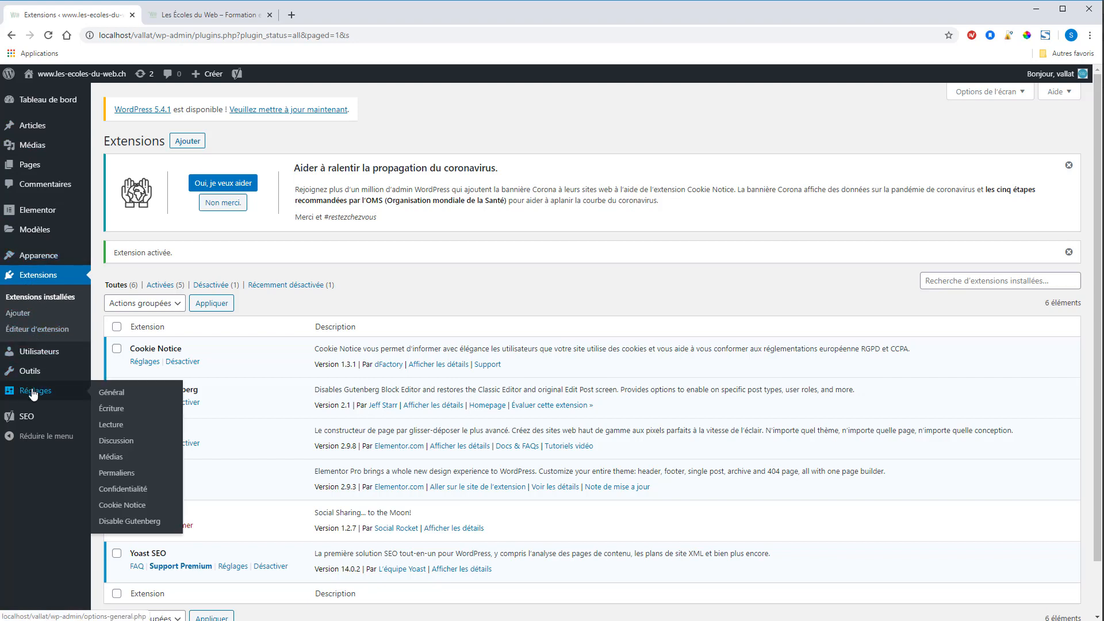
{"action": "left_click", "coordinate": [123, 506]}
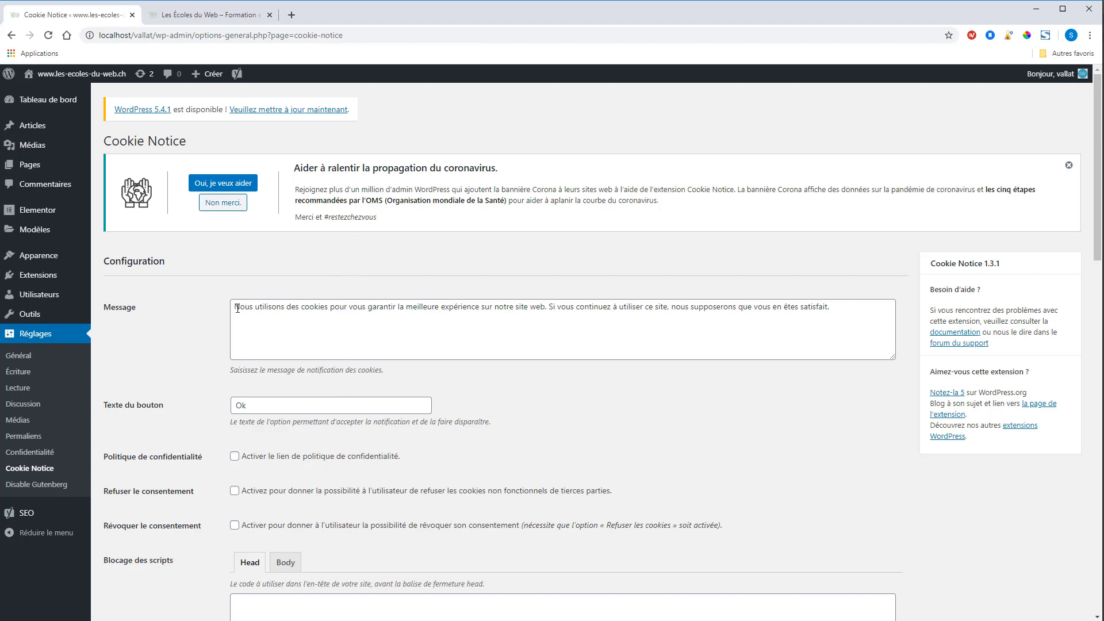
- Compare the notification message in the Cookie Notice settings with the cookie banner on the live site
{"action": "left_click", "coordinate": [344, 306]}
{"action": "key", "text": "ctrl+shift+Right"}
{"action": "key", "text": "ctrl+shift+Right"}
{"action": "key", "text": "ctrl+shift+Right"}
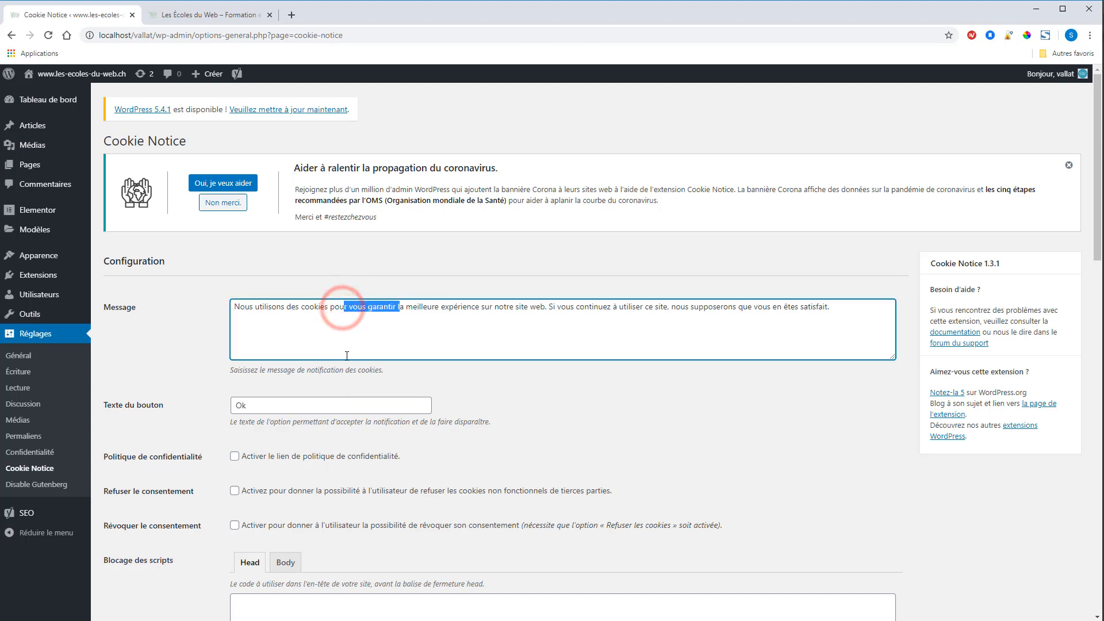
{"action": "left_click", "coordinate": [237, 17]}
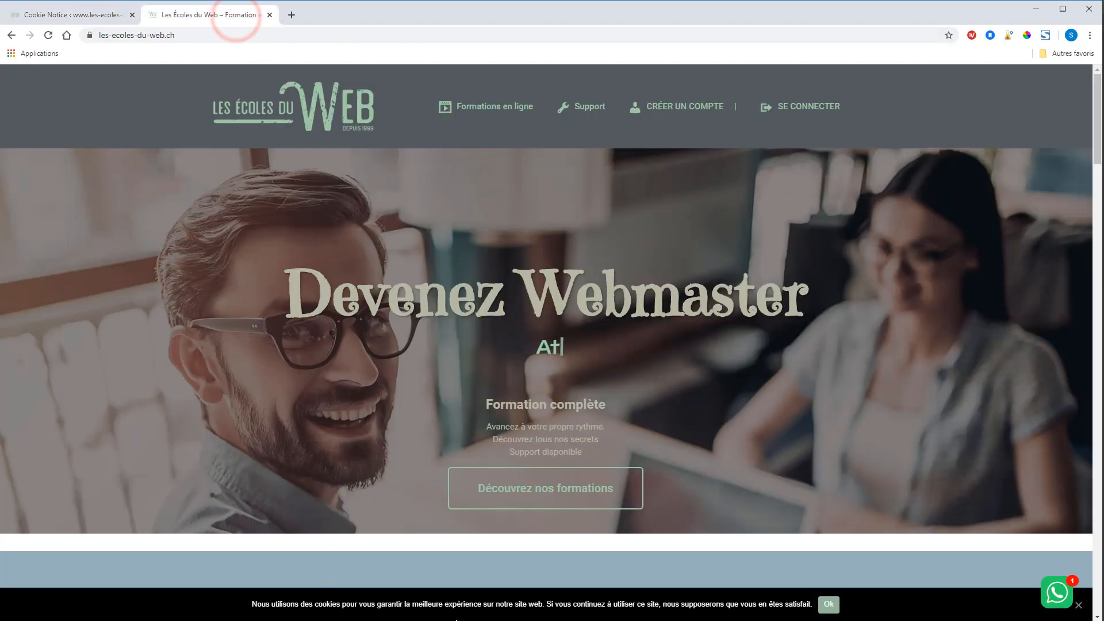
{"action": "left_click", "coordinate": [92, 20]}
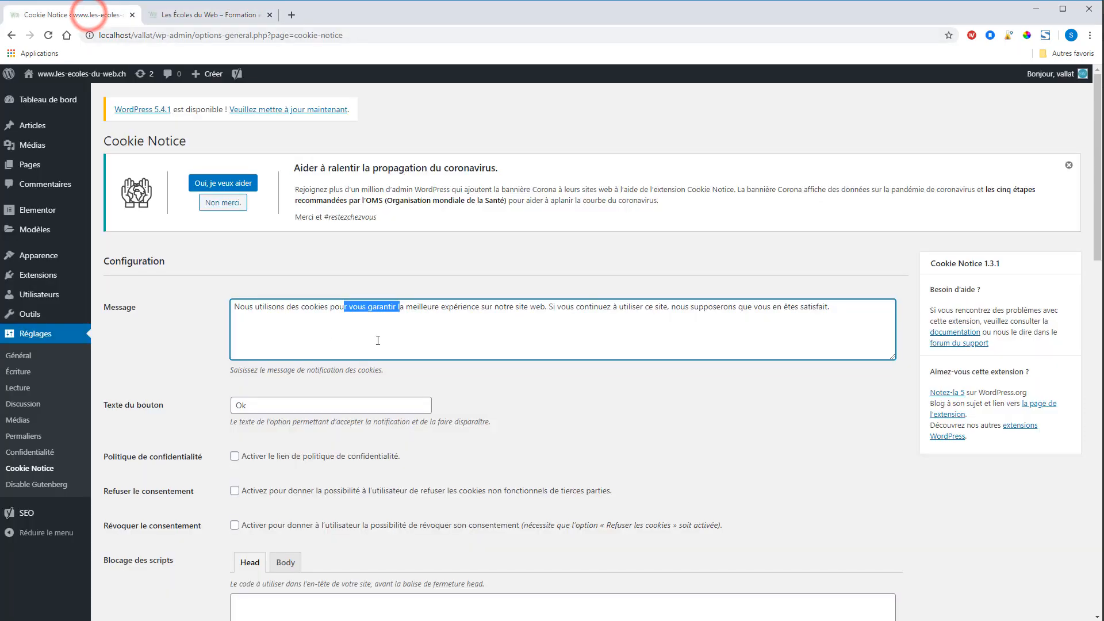
- Try the privacy policy link option to examine its page choices, and disable the option again
{"action": "scroll", "coordinate": [267, 334], "scroll_direction": "down", "scroll_amount": 1}
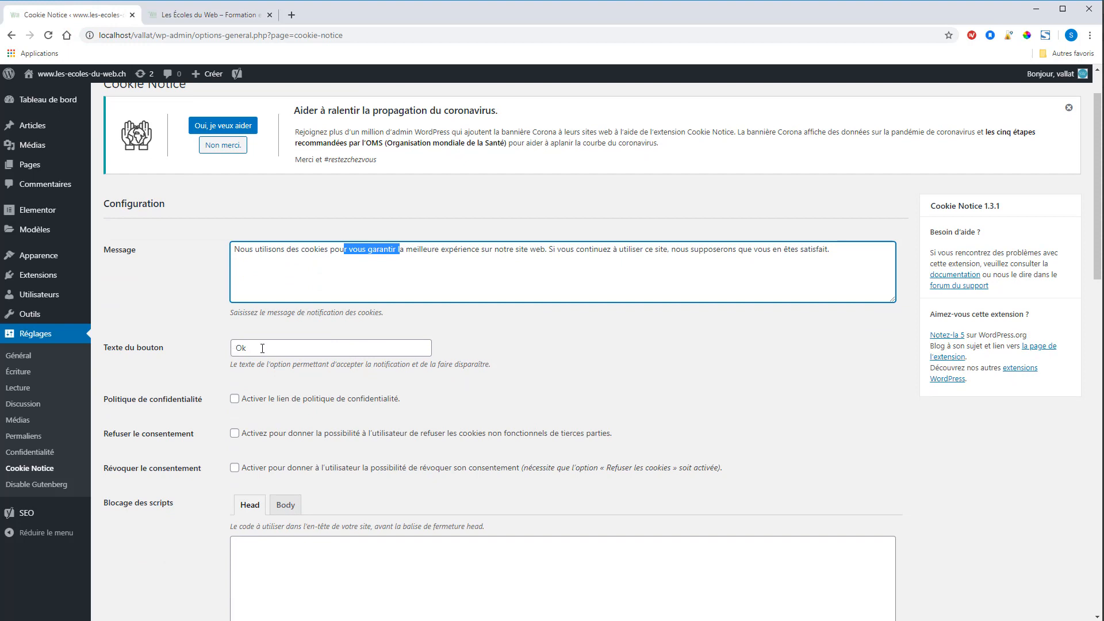
{"action": "scroll", "coordinate": [262, 348], "scroll_direction": "down", "scroll_amount": 2}
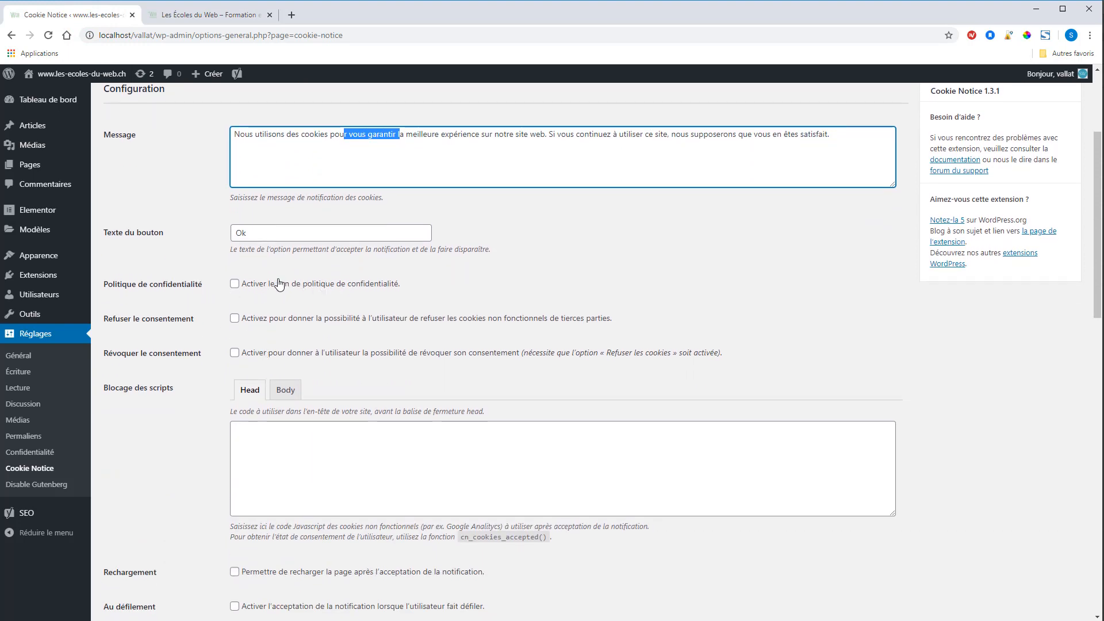
{"action": "left_click", "coordinate": [233, 284]}
{"action": "left_click", "coordinate": [276, 301]}
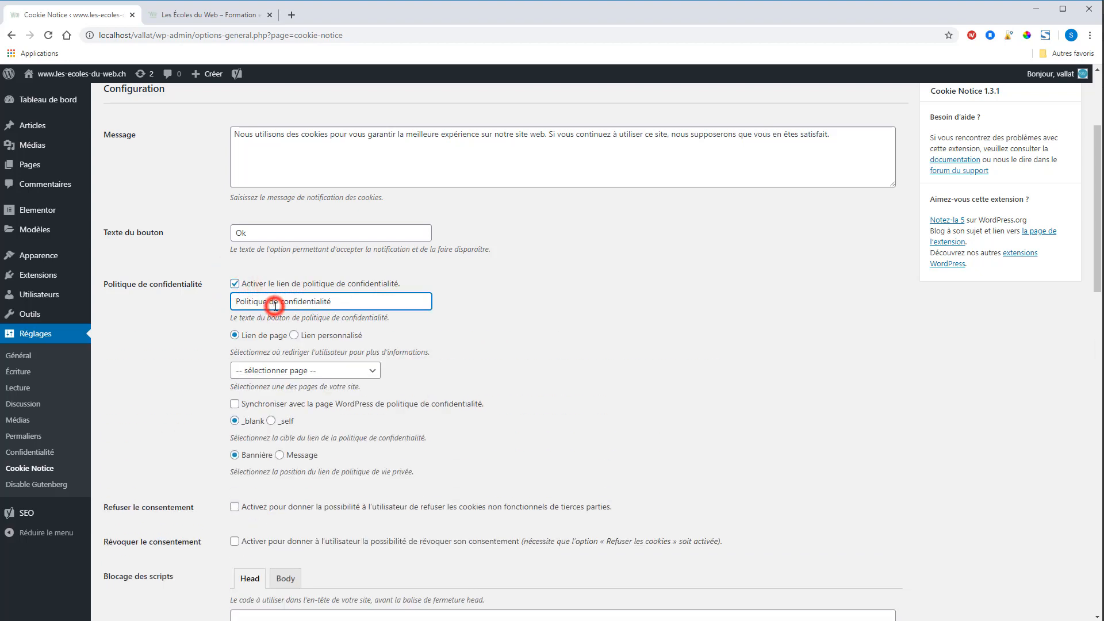
{"action": "left_click", "coordinate": [273, 370]}
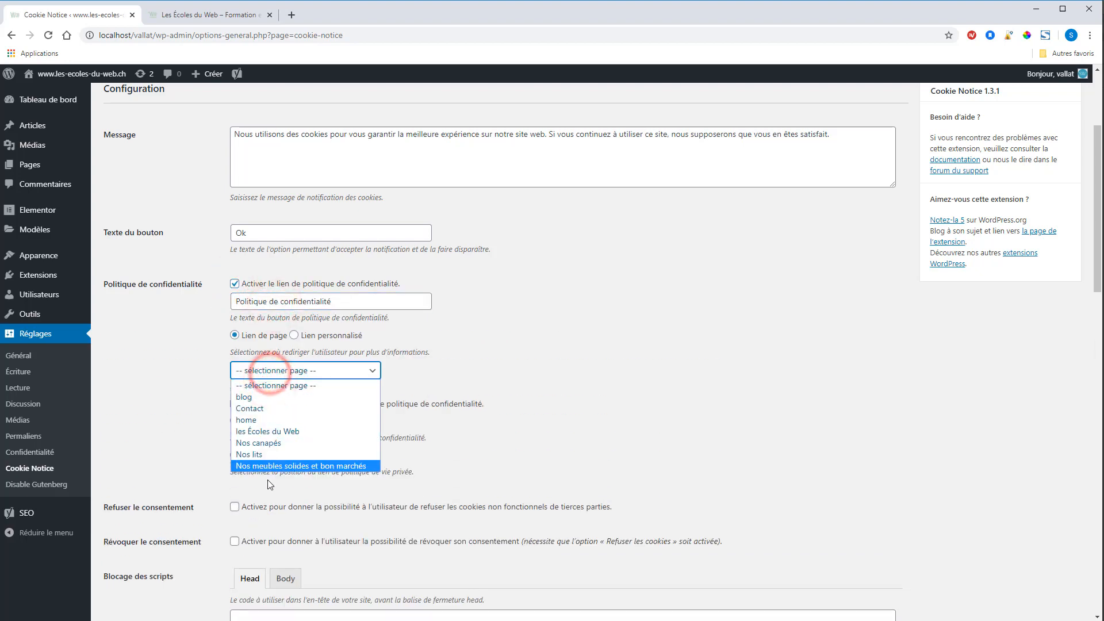
{"action": "left_click", "coordinate": [234, 284]}
{"action": "left_click", "coordinate": [234, 284]}
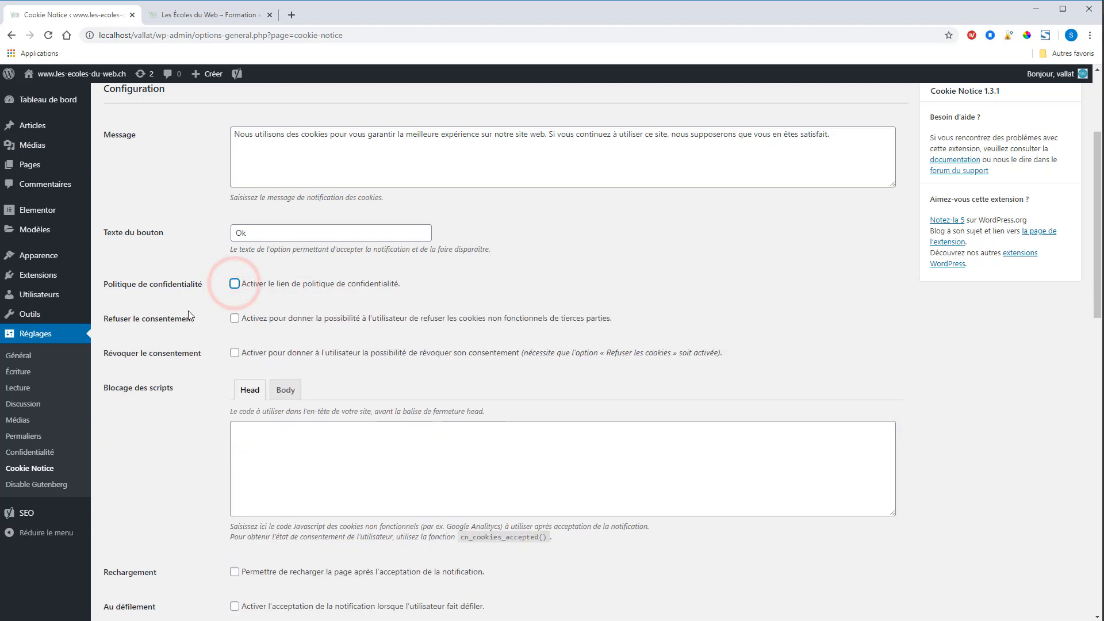
- Try the options for refusing and revoking consent to examine their text fields, and disable both again
{"action": "left_click", "coordinate": [235, 319]}
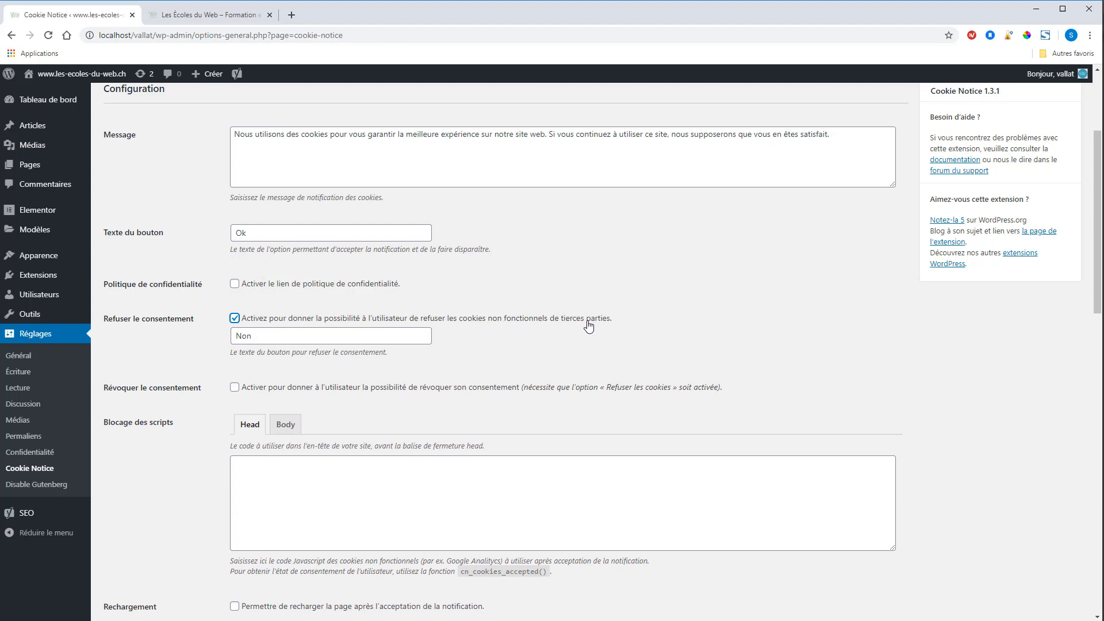
{"action": "left_click", "coordinate": [276, 337]}
{"action": "left_click", "coordinate": [234, 319]}
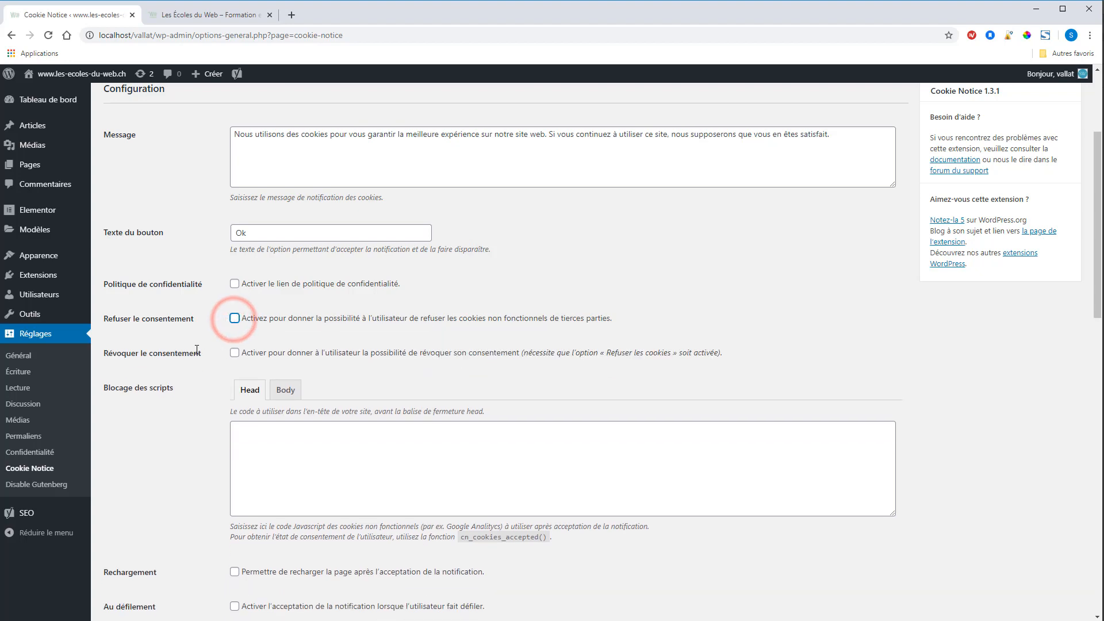
{"action": "left_click", "coordinate": [235, 353]}
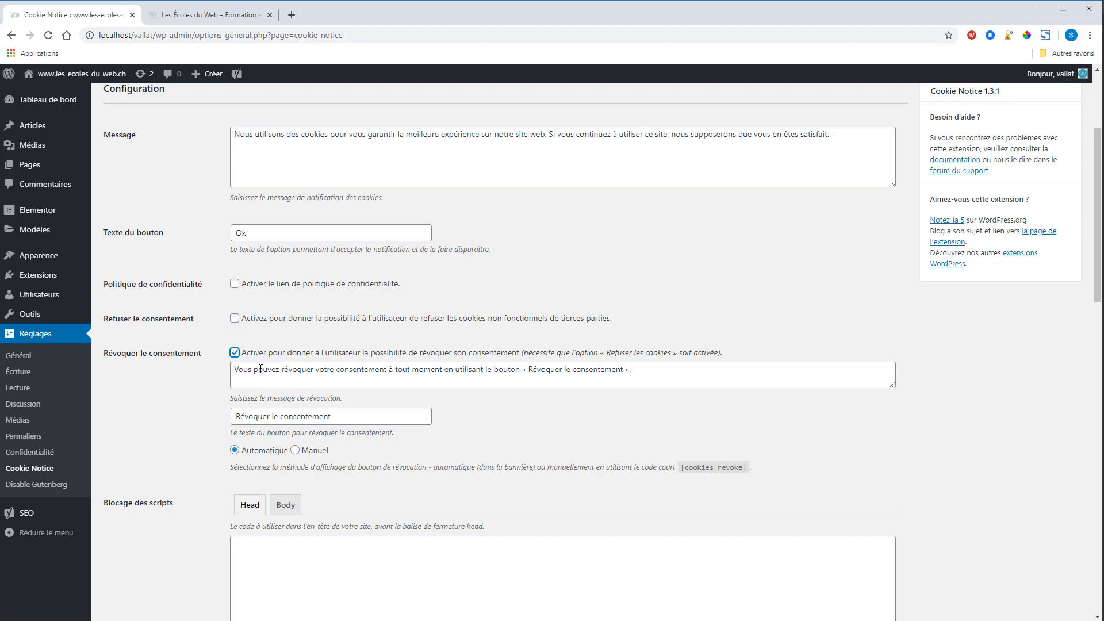
{"action": "left_click", "coordinate": [234, 355]}
- Examine the Head and Body script-blocking fields, the cn_cookies_accepted() function and the reload, scroll, click and expiration settings
{"action": "scroll", "coordinate": [194, 388], "scroll_direction": "down", "scroll_amount": 2}
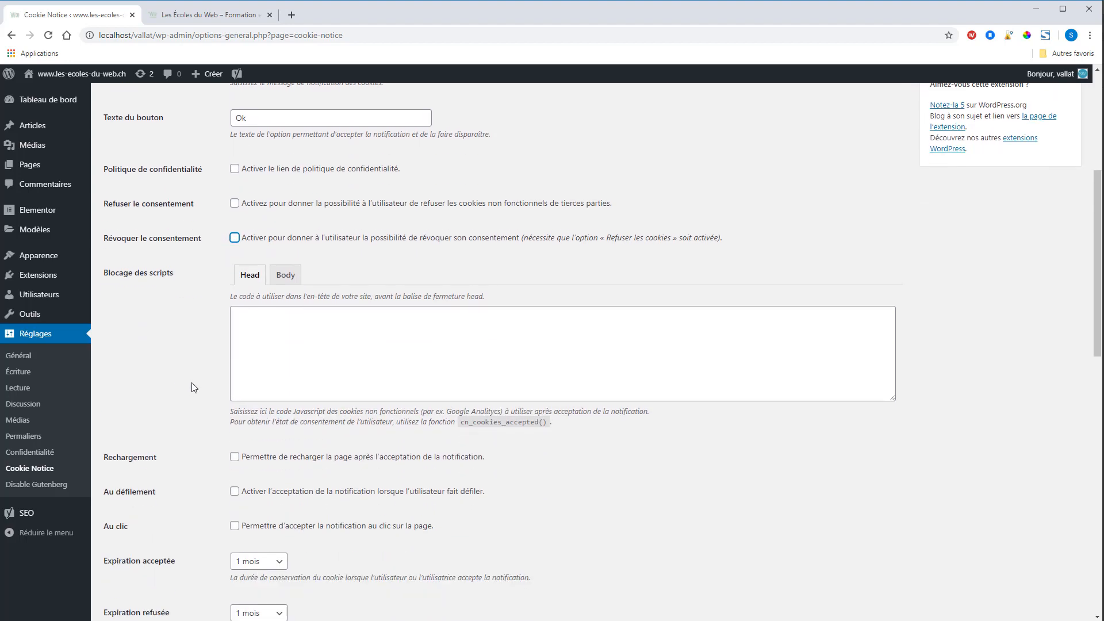
{"action": "left_click", "coordinate": [253, 322]}
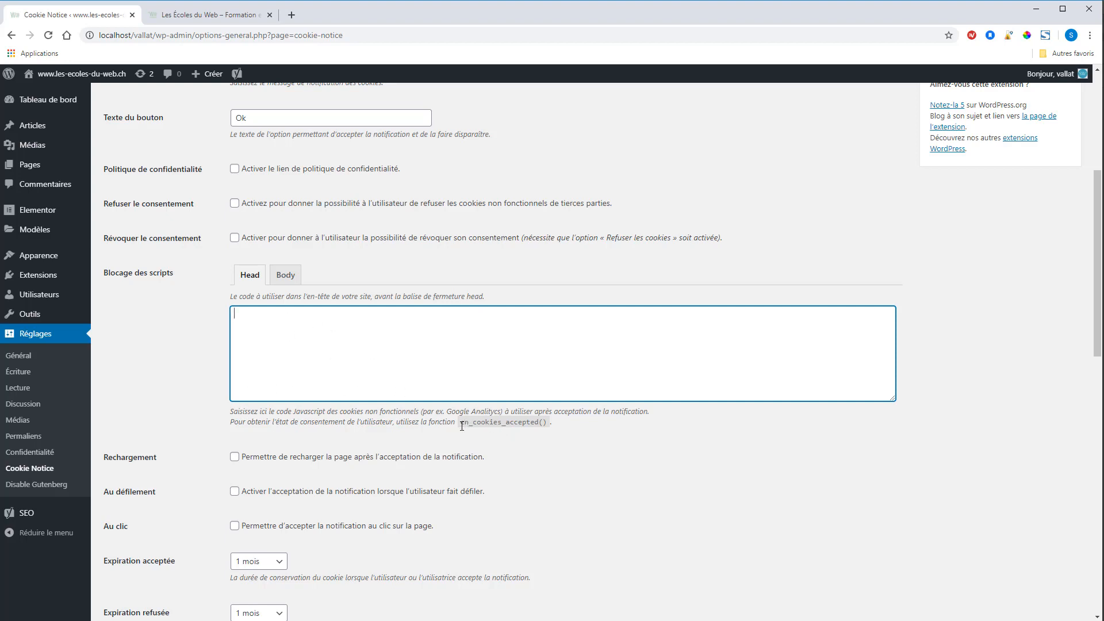
{"action": "left_click_drag", "start_coordinate": [461, 421], "coordinate": [551, 429]}
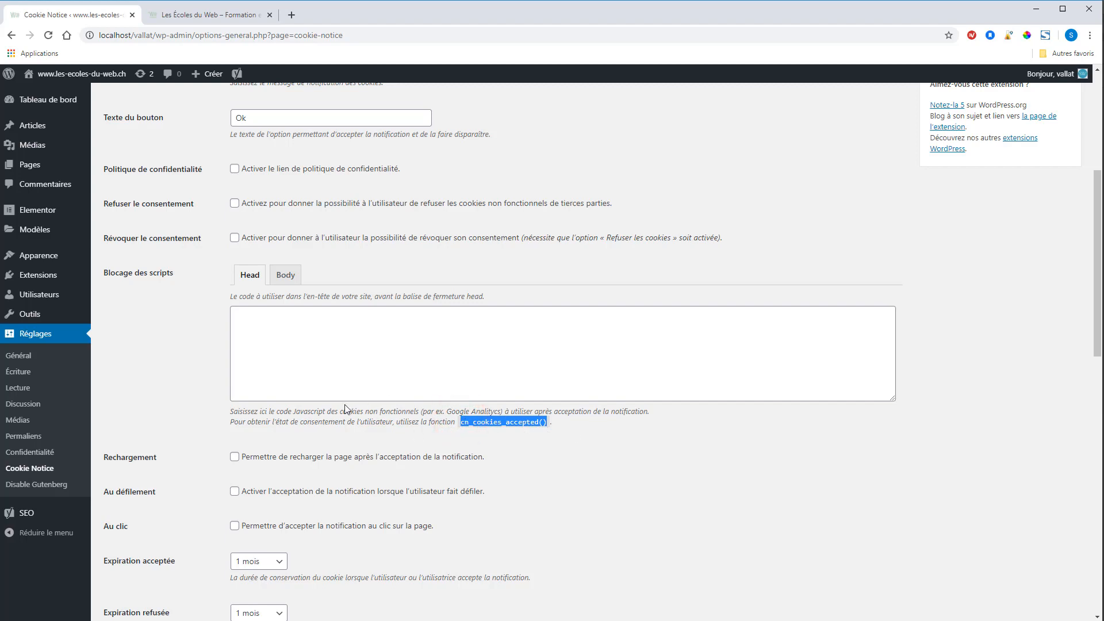
{"action": "left_click", "coordinate": [286, 275]}
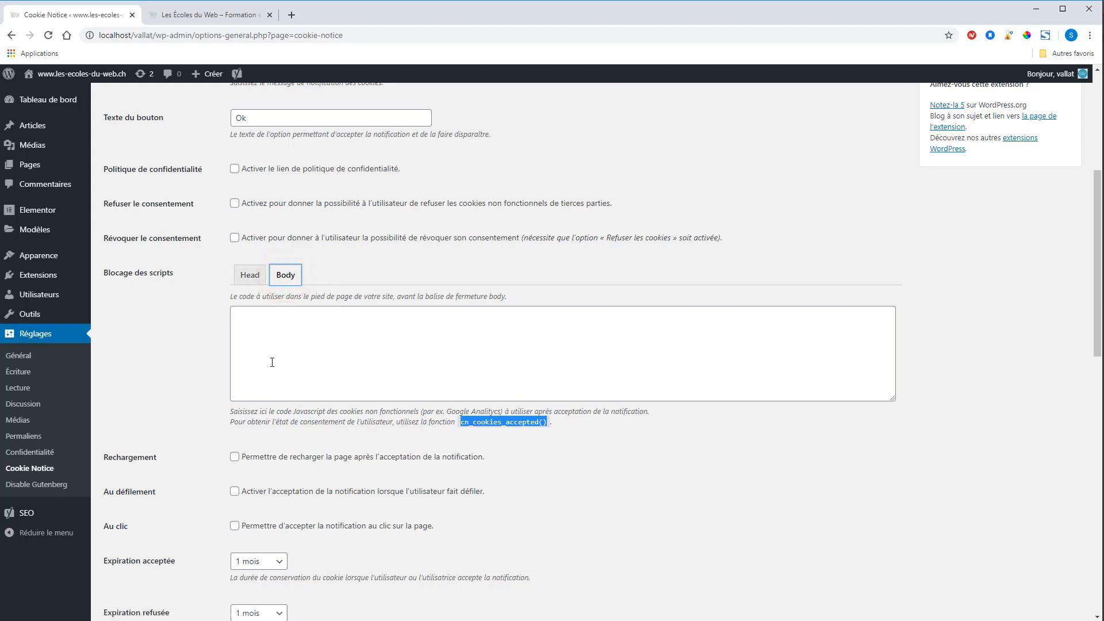
{"action": "left_click", "coordinate": [251, 276]}
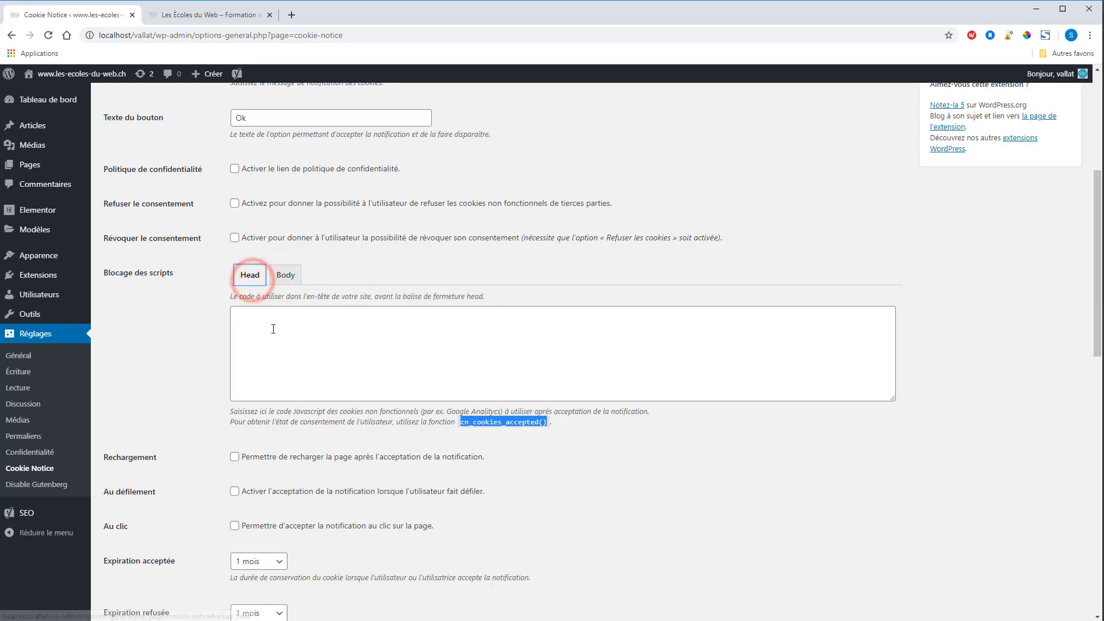
{"action": "scroll", "coordinate": [278, 305], "scroll_direction": "up", "scroll_amount": 2}
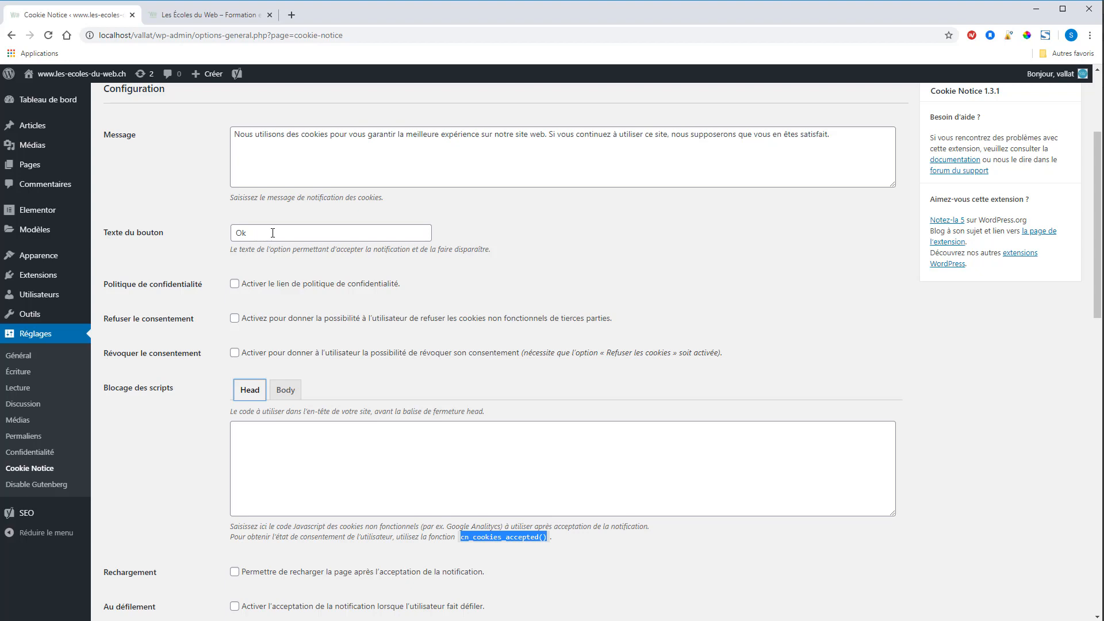
{"action": "scroll", "coordinate": [315, 290], "scroll_direction": "down", "scroll_amount": 3}
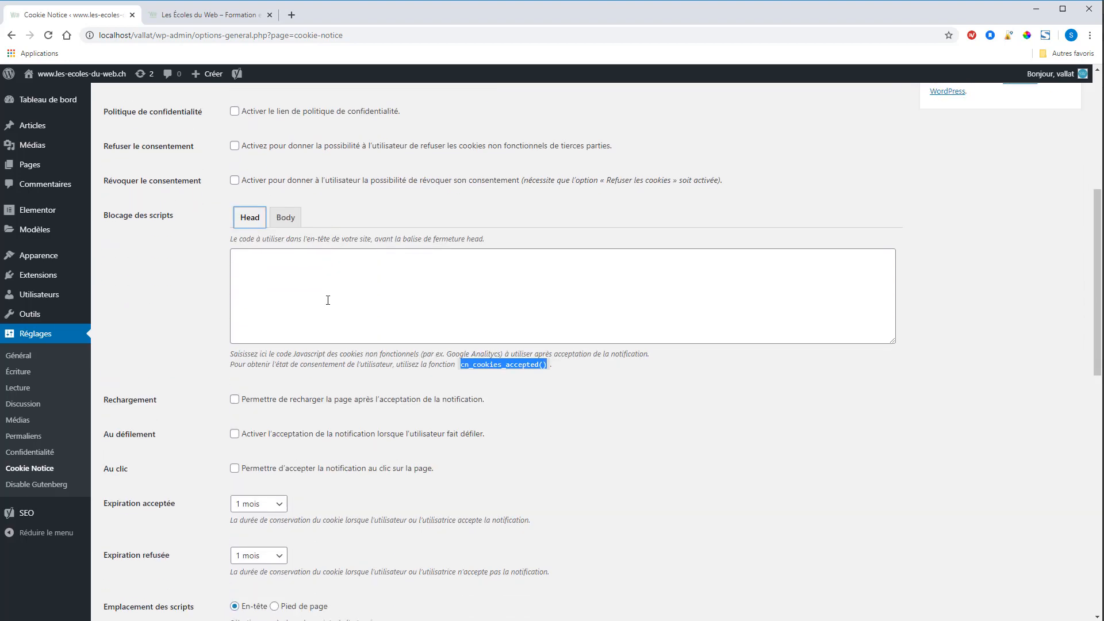
{"action": "scroll", "coordinate": [327, 295], "scroll_direction": "down", "scroll_amount": 2}
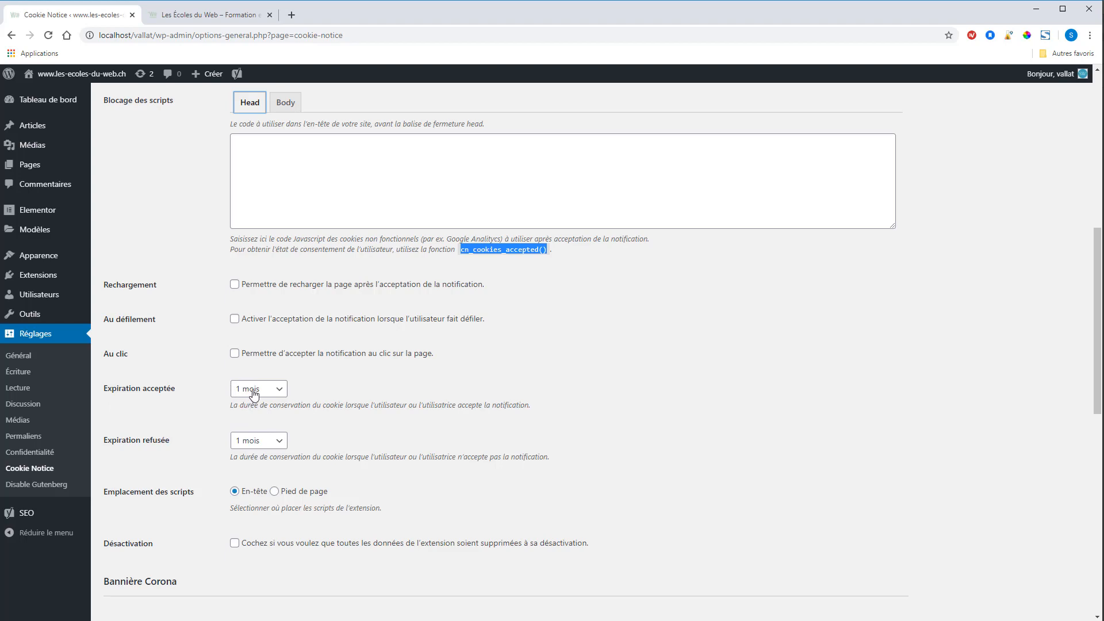
- Accept the cookie banner on the live site, and reopen les-ecoles-du-web.ch in a new browser tab
{"action": "left_click", "coordinate": [205, 14]}
{"action": "left_click", "coordinate": [828, 605]}
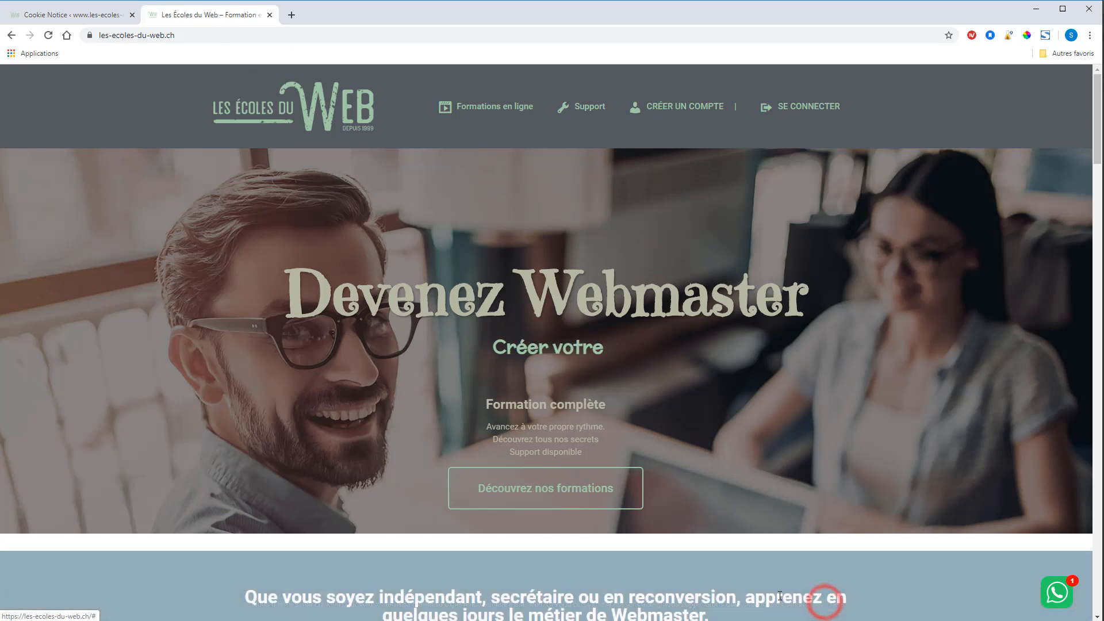
{"action": "left_click", "coordinate": [215, 33]}
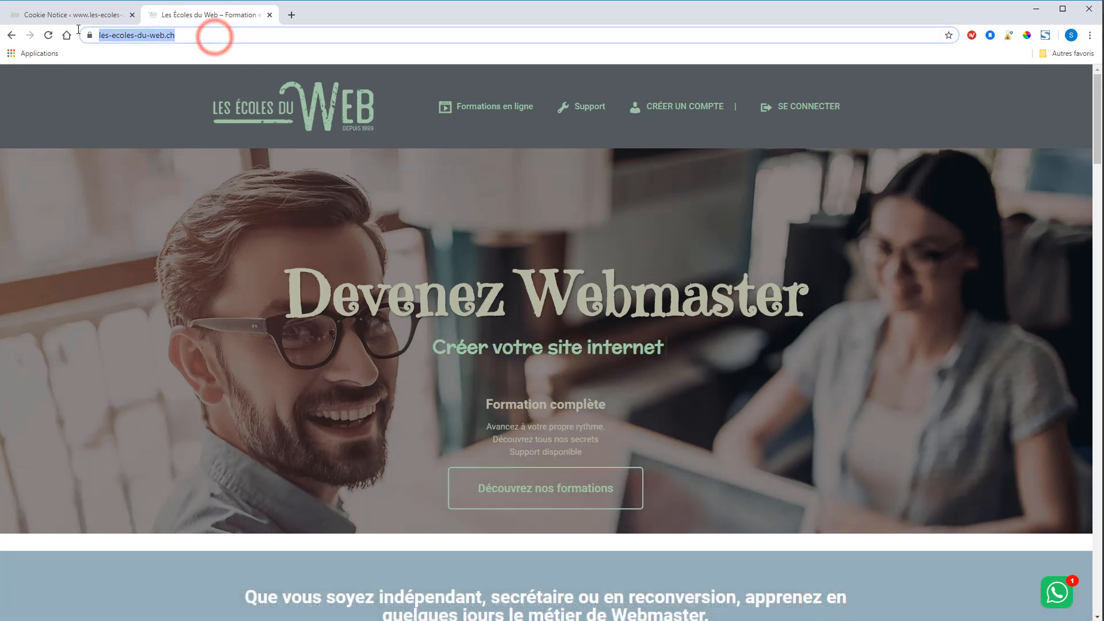
{"action": "left_click", "coordinate": [270, 15]}
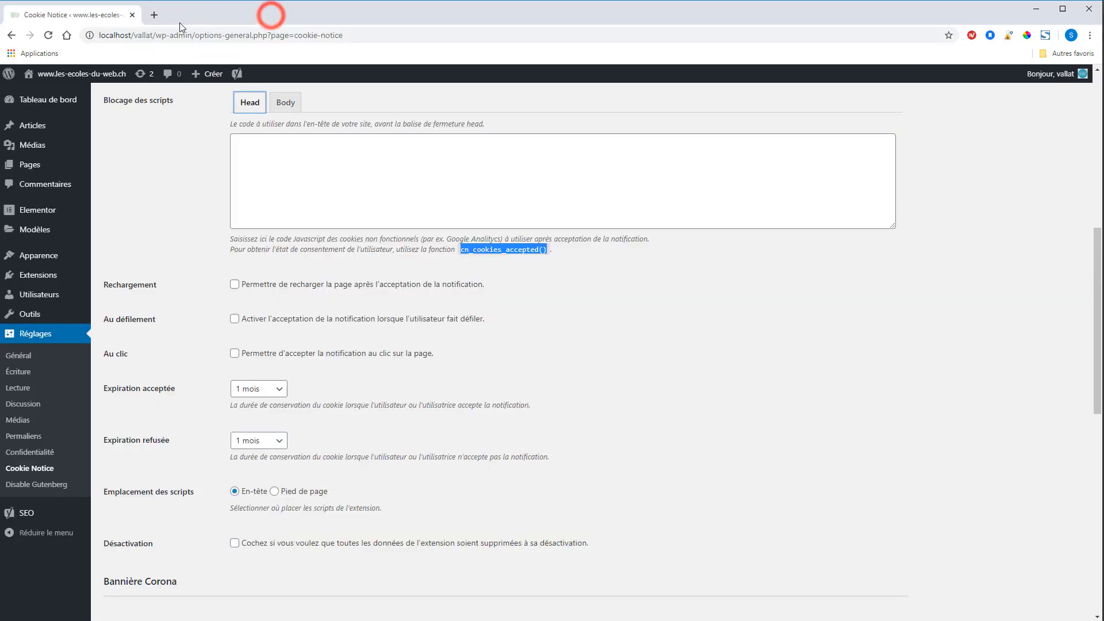
{"action": "left_click", "coordinate": [157, 15]}
{"action": "type", "text": "les-ecoles-du-web.ch"}
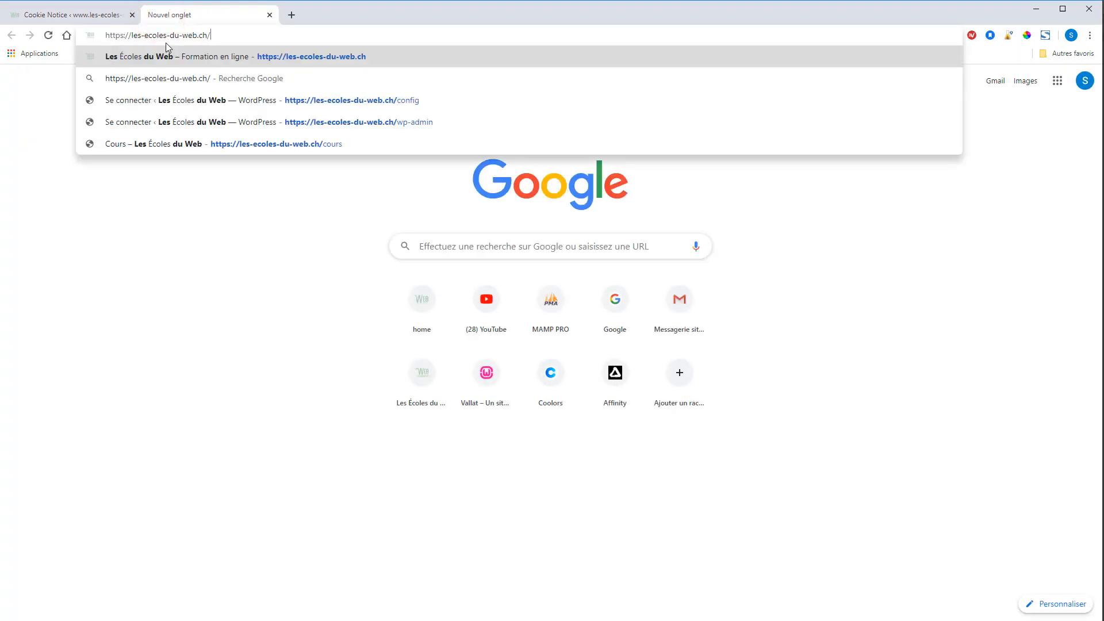
{"action": "key", "text": "Return"}
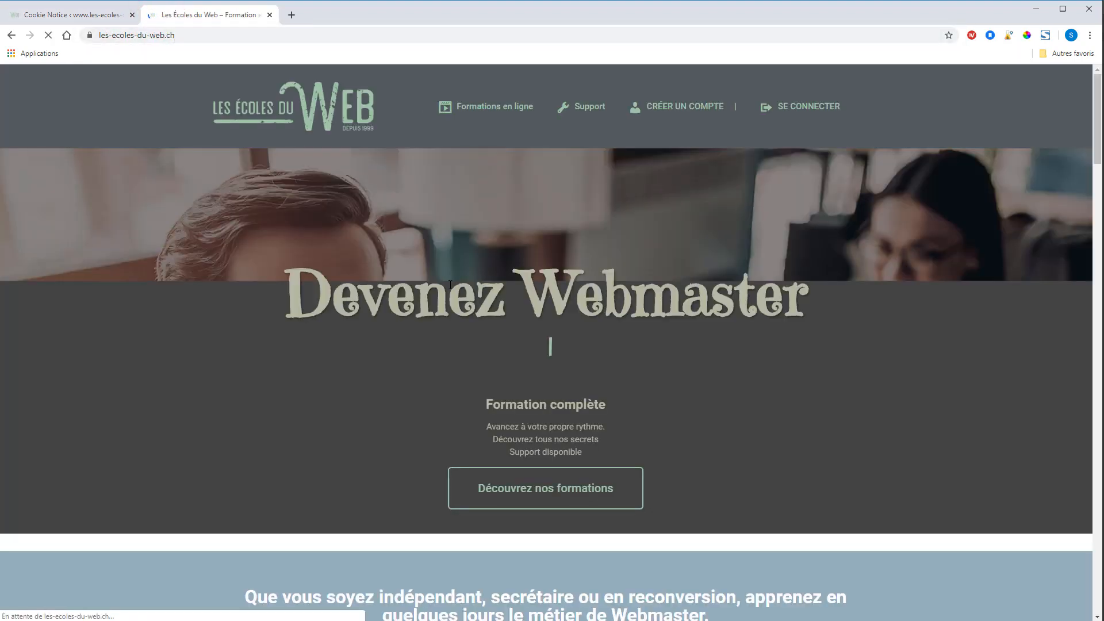
- Return to the Cookie Notice settings and examine the expiration, script placement, deactivation, Corona banner and Design options, including the button class field
{"action": "scroll", "coordinate": [437, 322], "scroll_direction": "down", "scroll_amount": 4}
{"action": "left_click", "coordinate": [90, 21]}
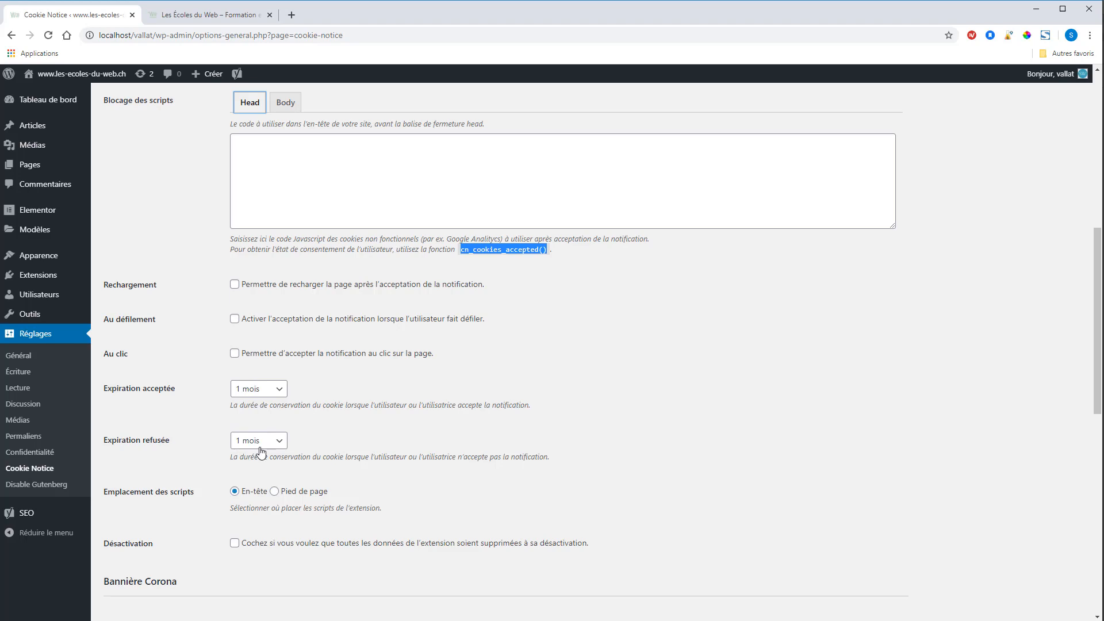
{"action": "scroll", "coordinate": [293, 437], "scroll_direction": "down", "scroll_amount": 2}
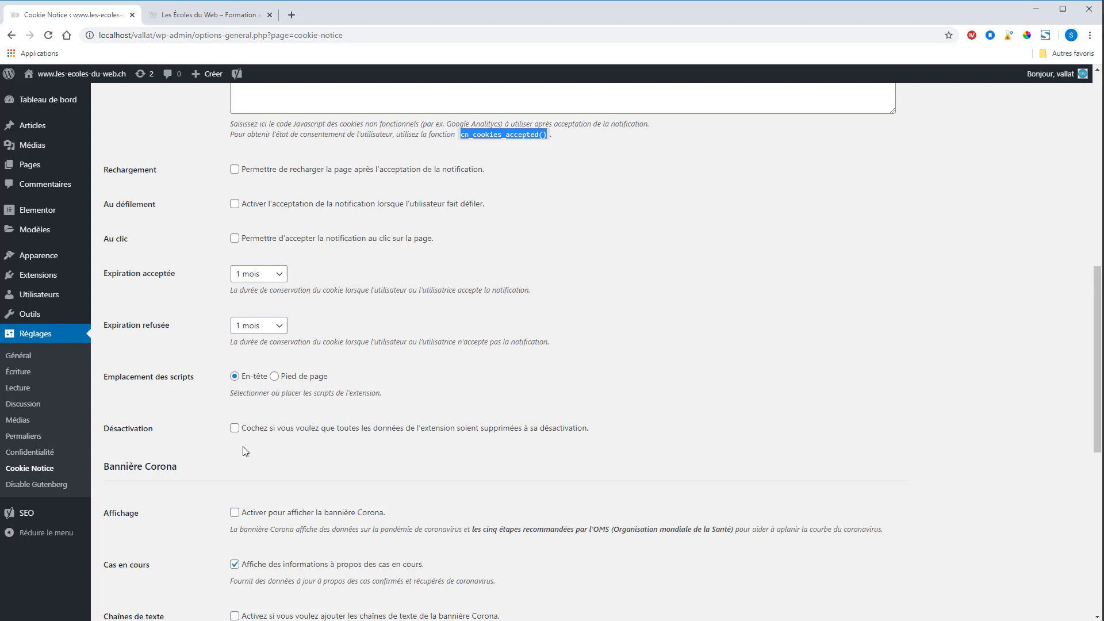
{"action": "scroll", "coordinate": [262, 431], "scroll_direction": "down", "scroll_amount": 3}
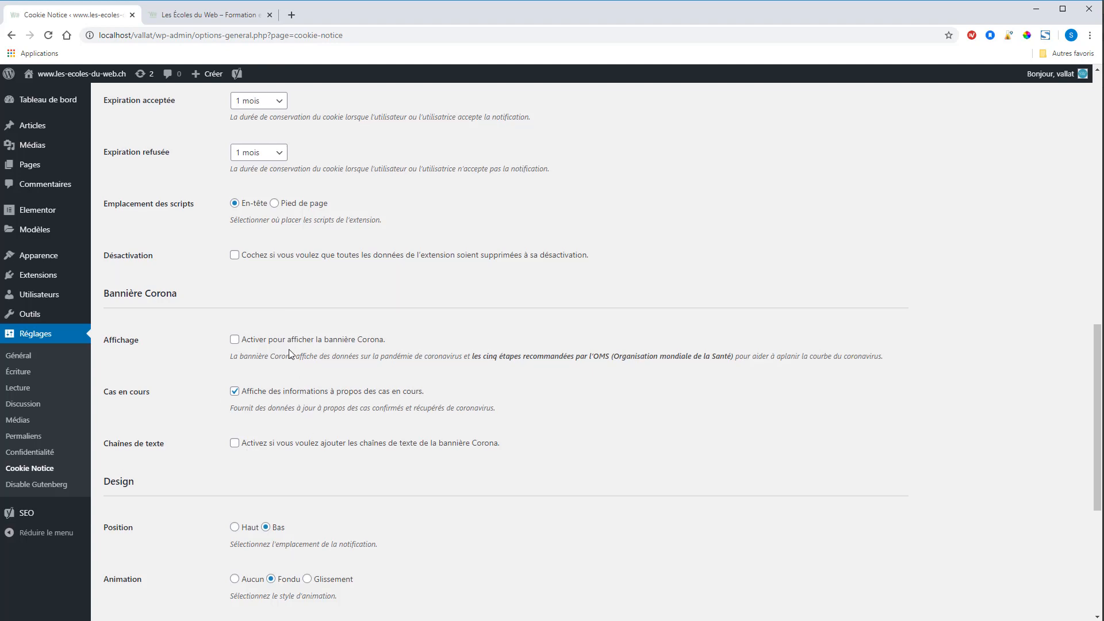
{"action": "scroll", "coordinate": [290, 345], "scroll_direction": "down", "scroll_amount": 3}
{"action": "scroll", "coordinate": [295, 299], "scroll_direction": "down", "scroll_amount": 2}
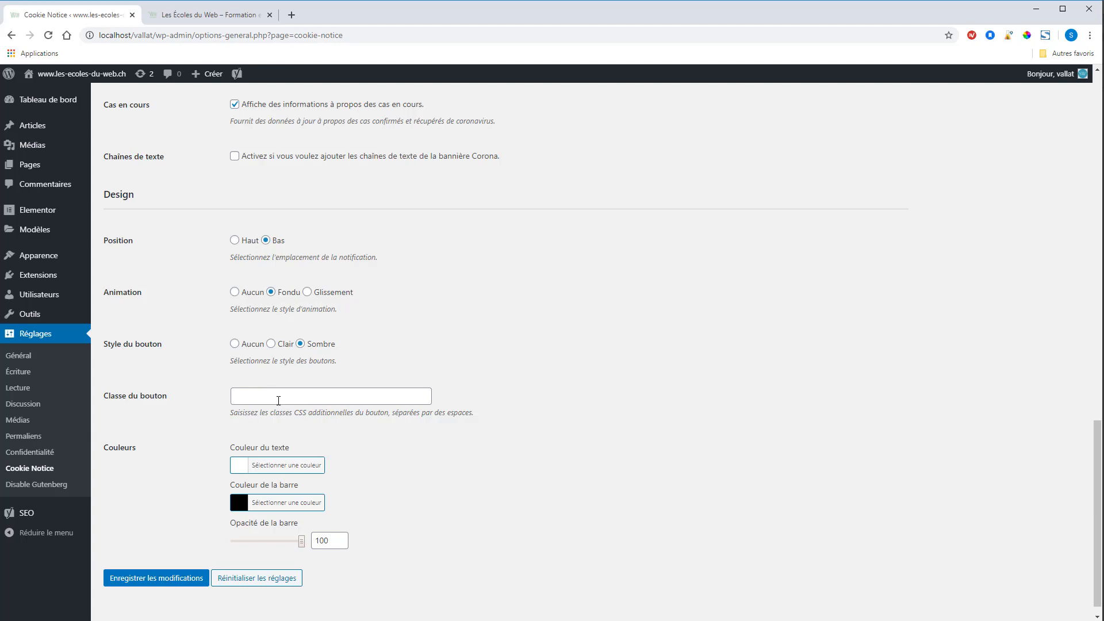
{"action": "scroll", "coordinate": [272, 397], "scroll_direction": "down", "scroll_amount": 1}
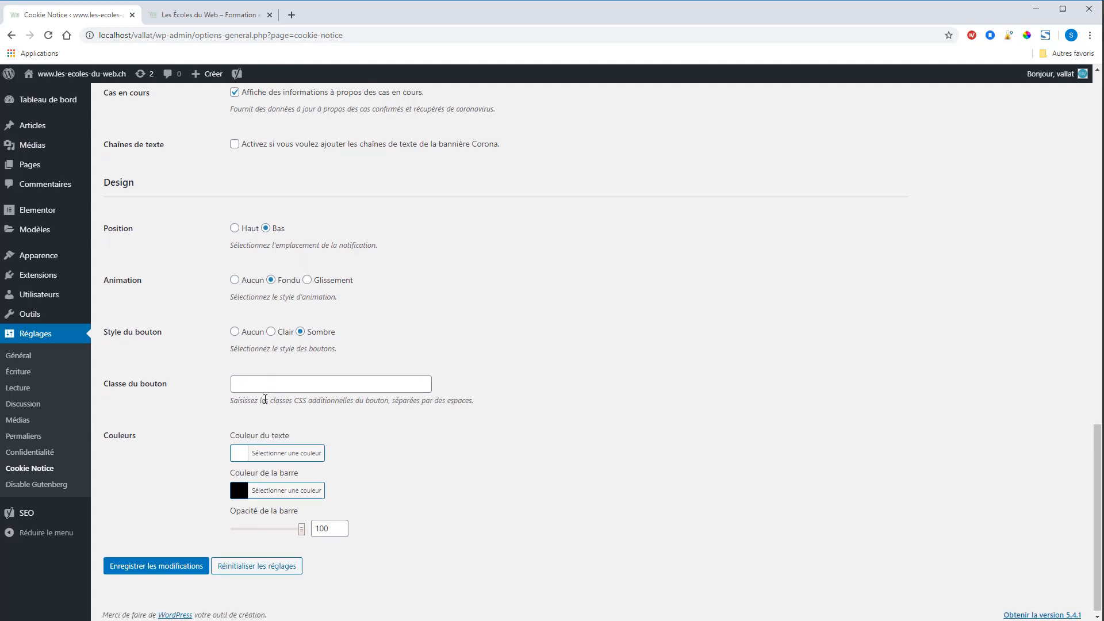
{"action": "left_click", "coordinate": [248, 382]}
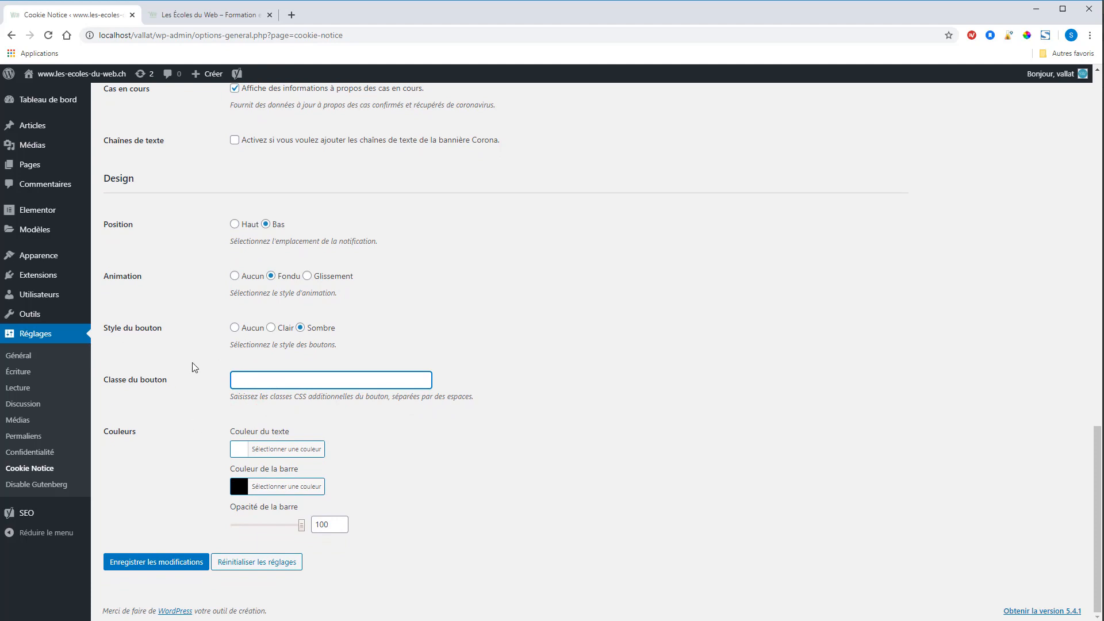
{"action": "mouse_move", "coordinate": [69, 257]}
- Save the Cookie Notice settings, open the WordPress dashboard in a second browser tab, and close the extra site tabs
{"action": "left_click", "coordinate": [153, 568]}
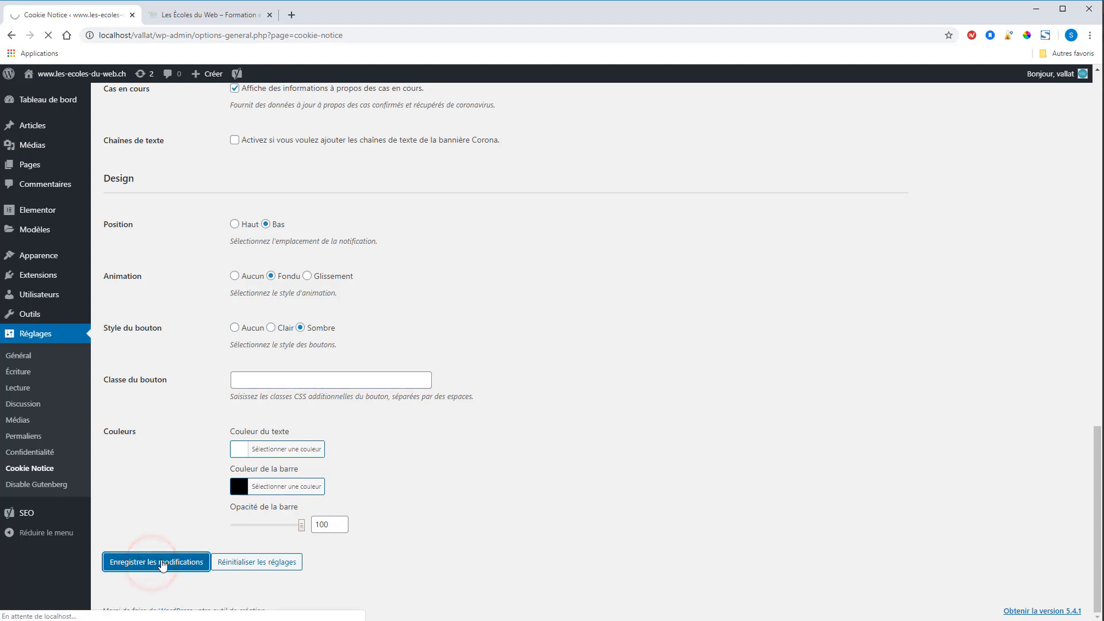
{"action": "mouse_move", "coordinate": [78, 74]}
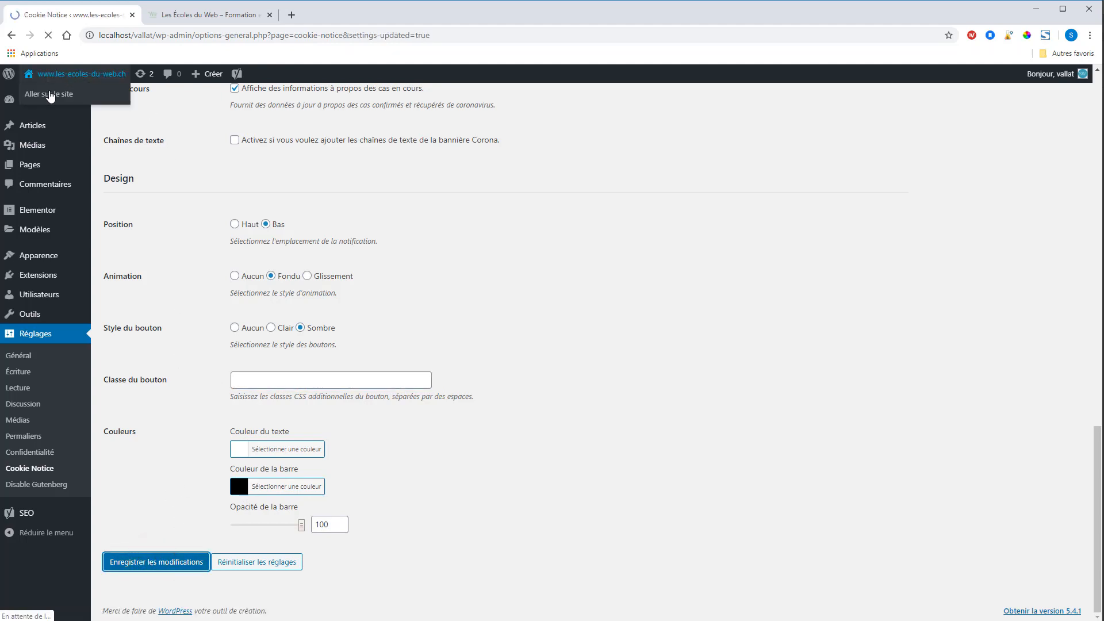
{"action": "middle_click", "coordinate": [50, 97]}
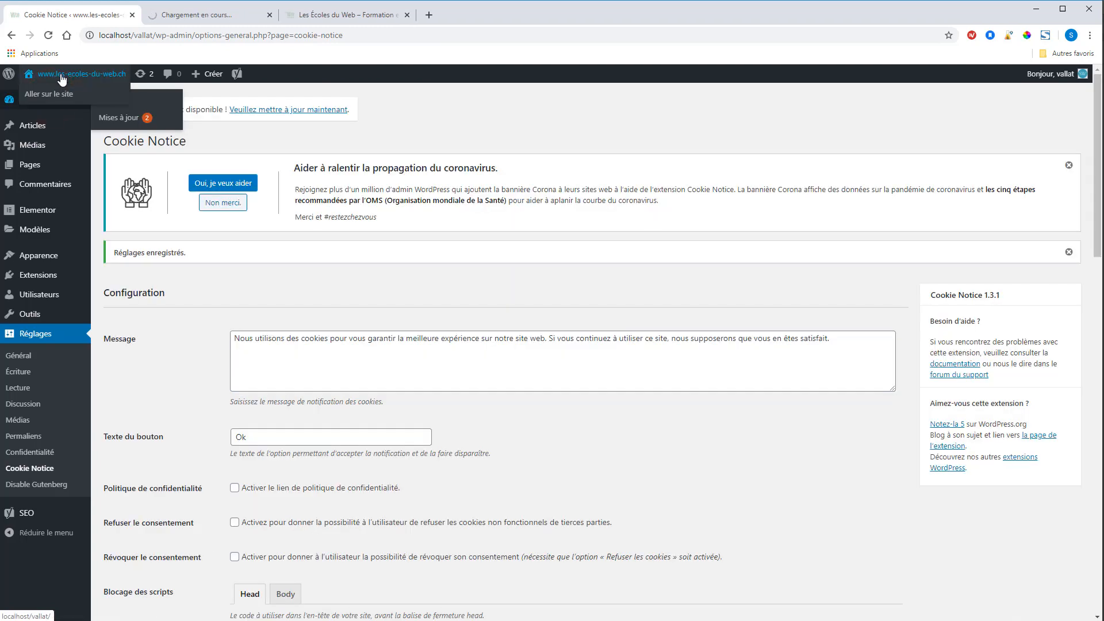
{"action": "middle_click", "coordinate": [59, 93]}
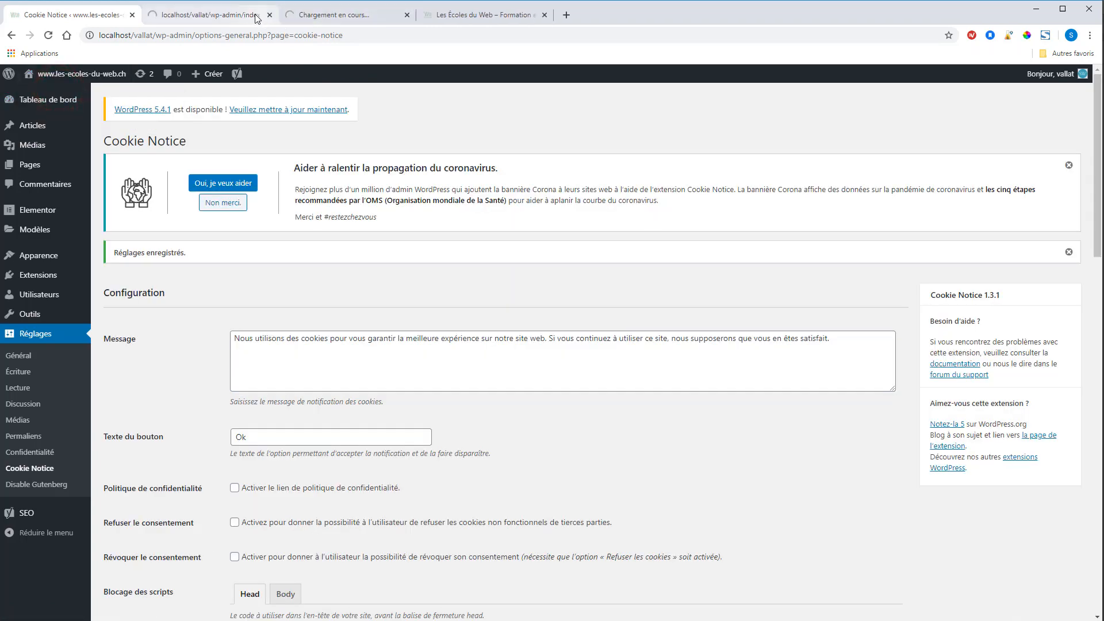
{"action": "left_click", "coordinate": [237, 15]}
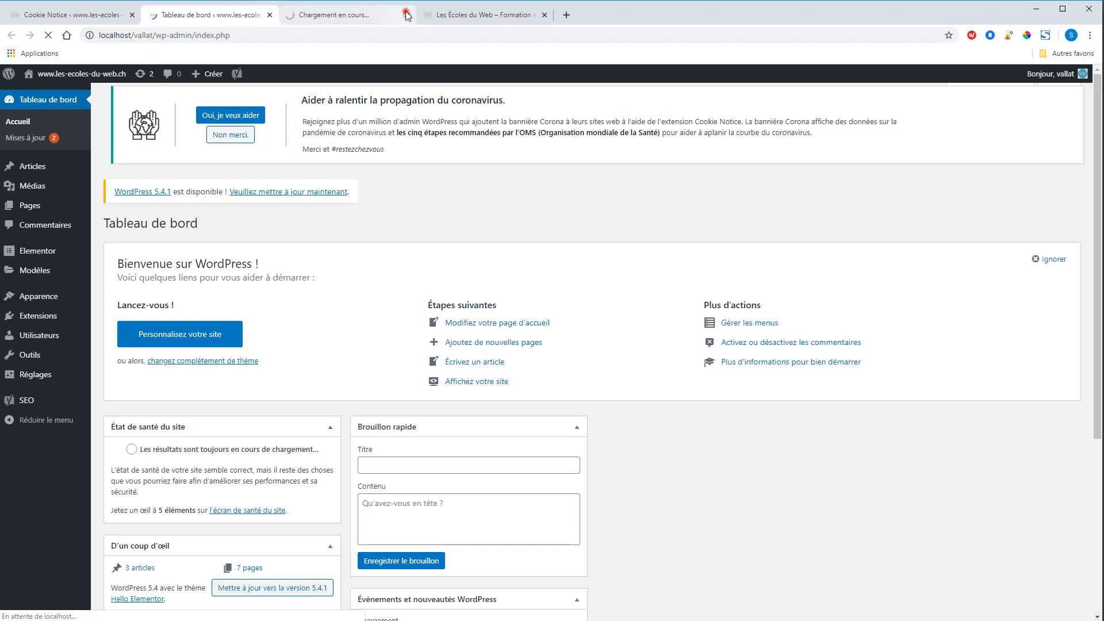
{"action": "left_click", "coordinate": [407, 15]}
{"action": "left_click", "coordinate": [407, 15]}
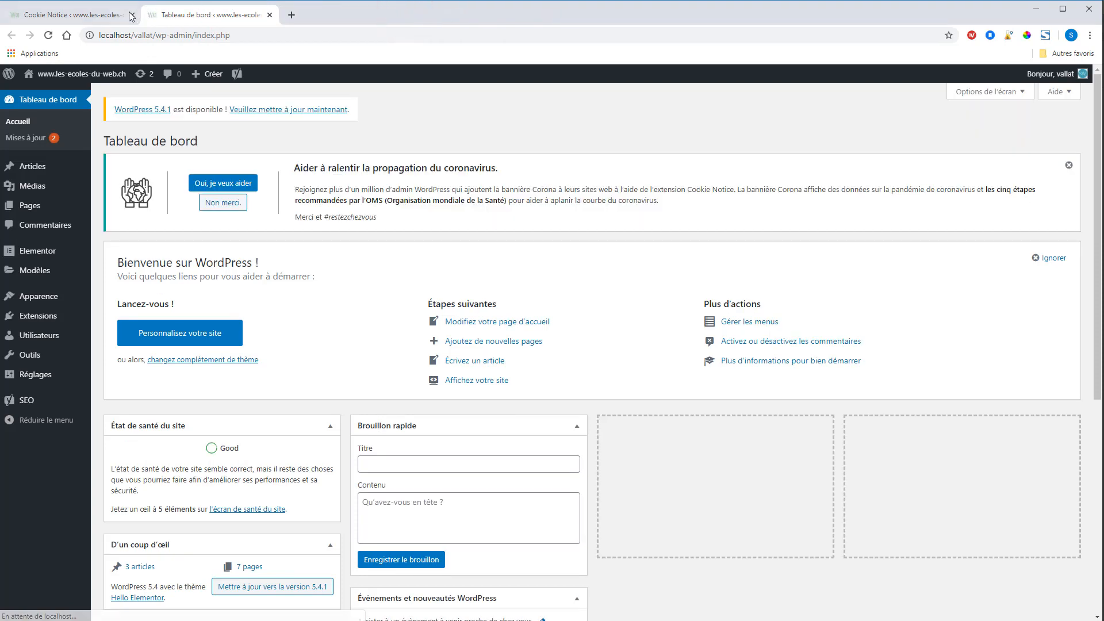
- Open the local site's home page from the dashboard and examine the cookie banner further down the page
{"action": "mouse_move", "coordinate": [52, 74]}
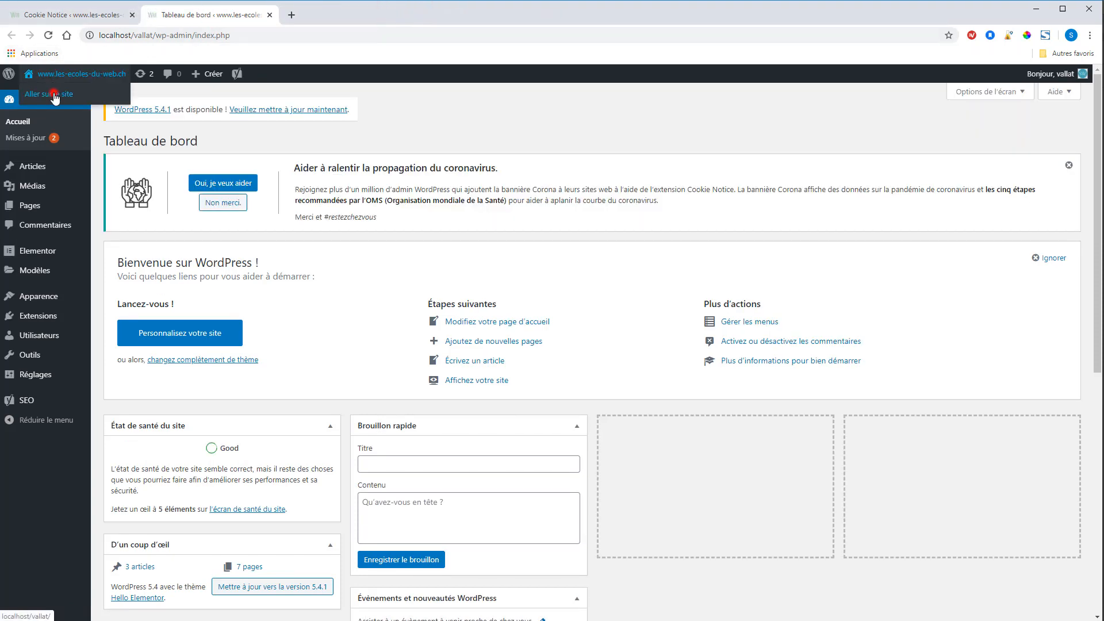
{"action": "left_click", "coordinate": [54, 95]}
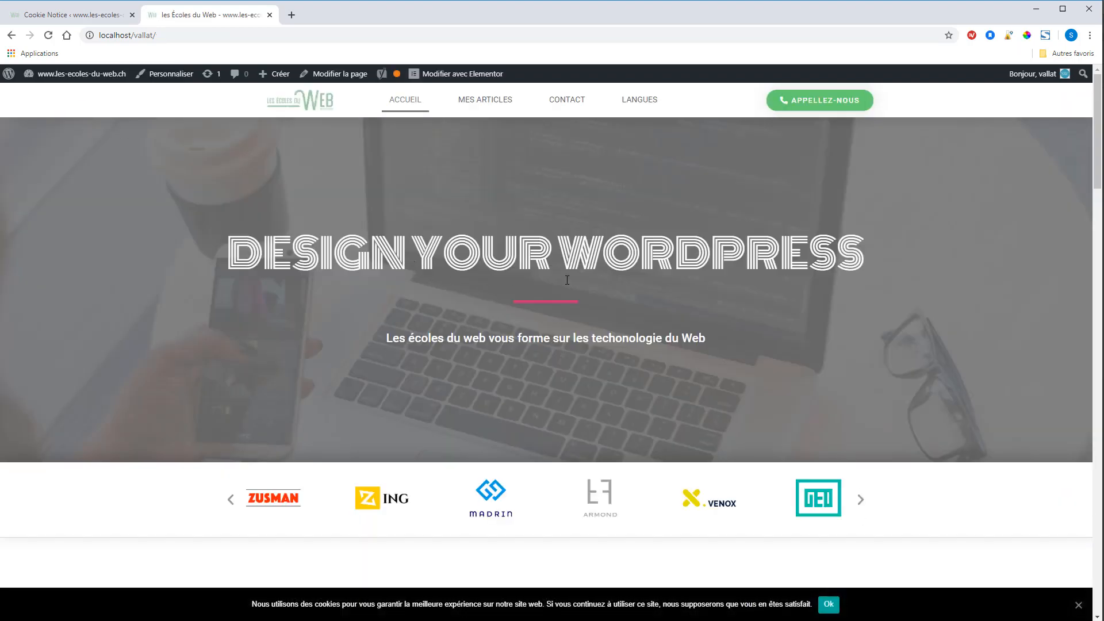
{"action": "scroll", "coordinate": [403, 266], "scroll_direction": "down", "scroll_amount": 3}
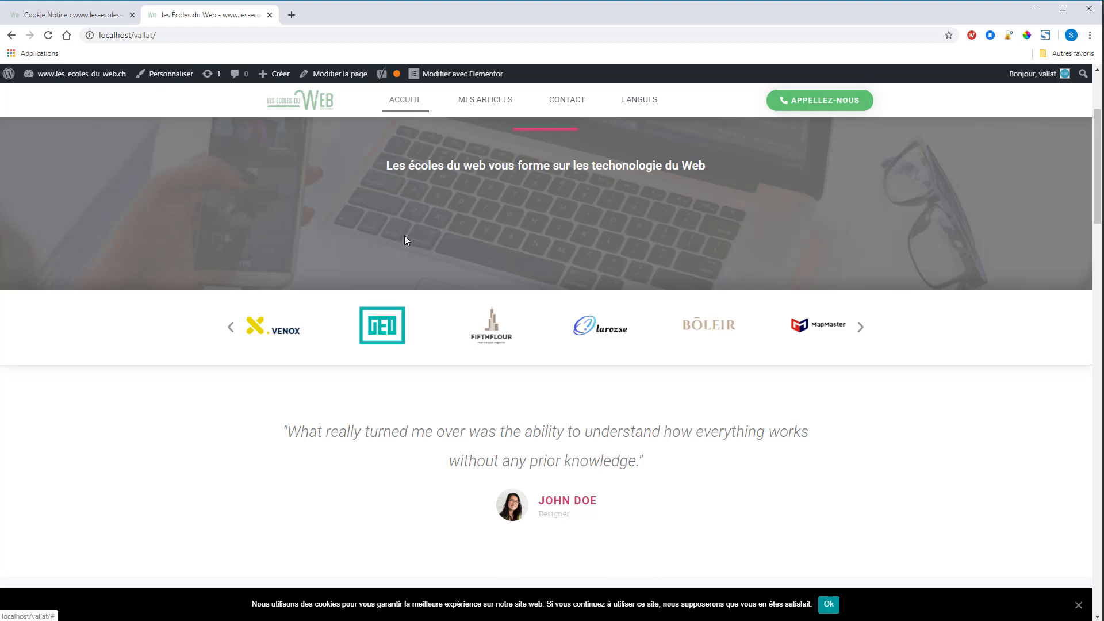
- Set the button class to boutoncookie in the Cookie Notice design settings and save the changes
{"action": "left_click", "coordinate": [99, 16]}
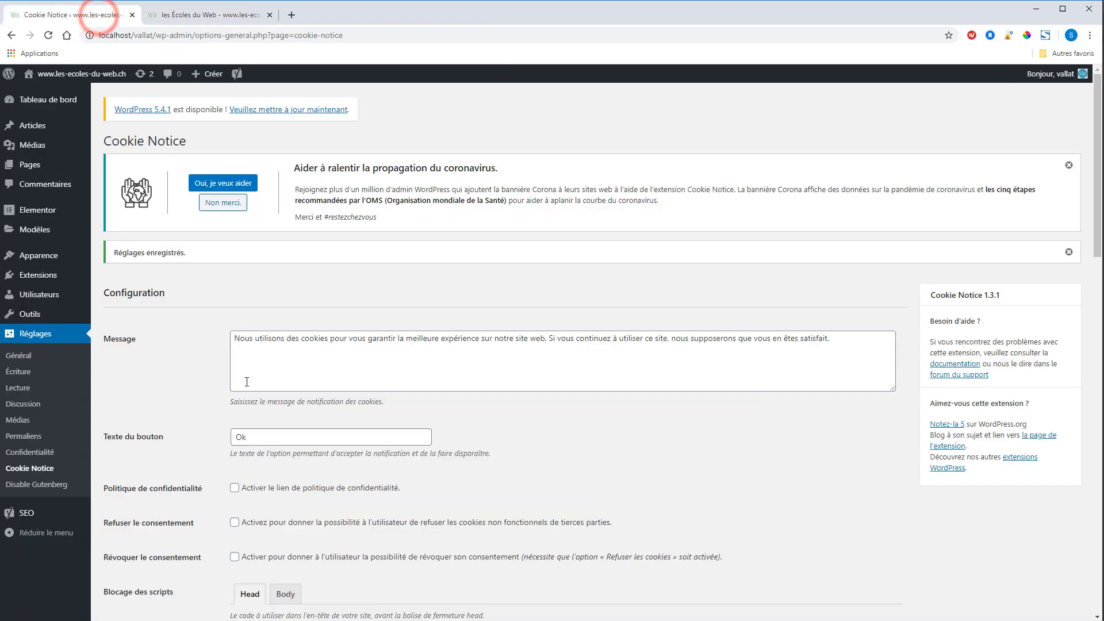
{"action": "scroll", "coordinate": [269, 408], "scroll_direction": "down", "scroll_amount": 4}
{"action": "scroll", "coordinate": [269, 408], "scroll_direction": "down", "scroll_amount": 12}
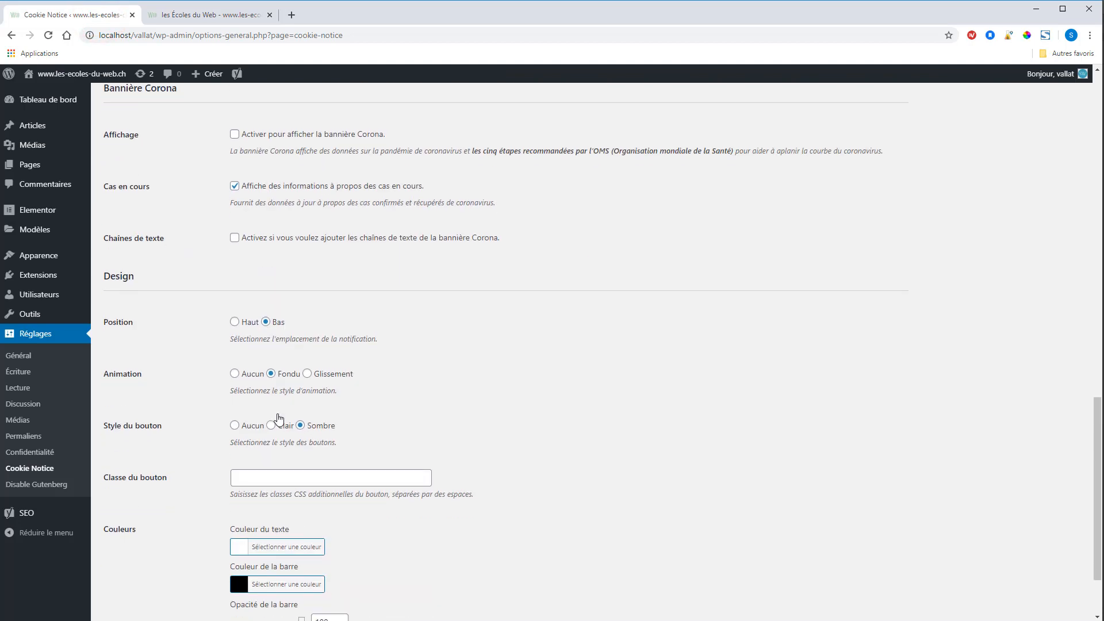
{"action": "left_click", "coordinate": [253, 382]}
{"action": "type", "text": "boutoncookie"}
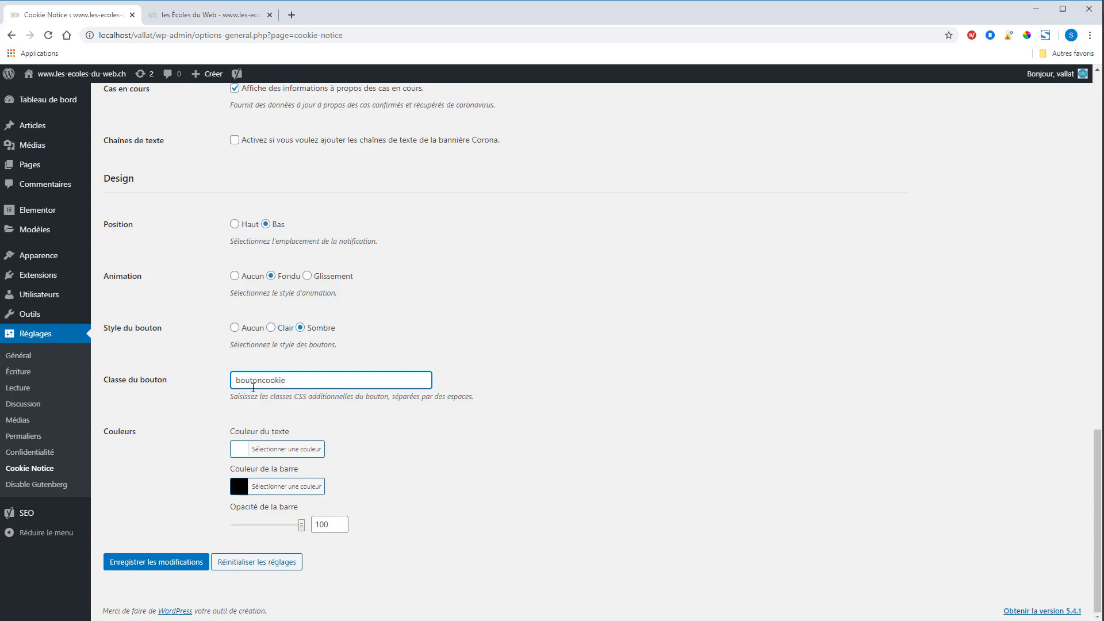
{"action": "double_click", "coordinate": [310, 380]}
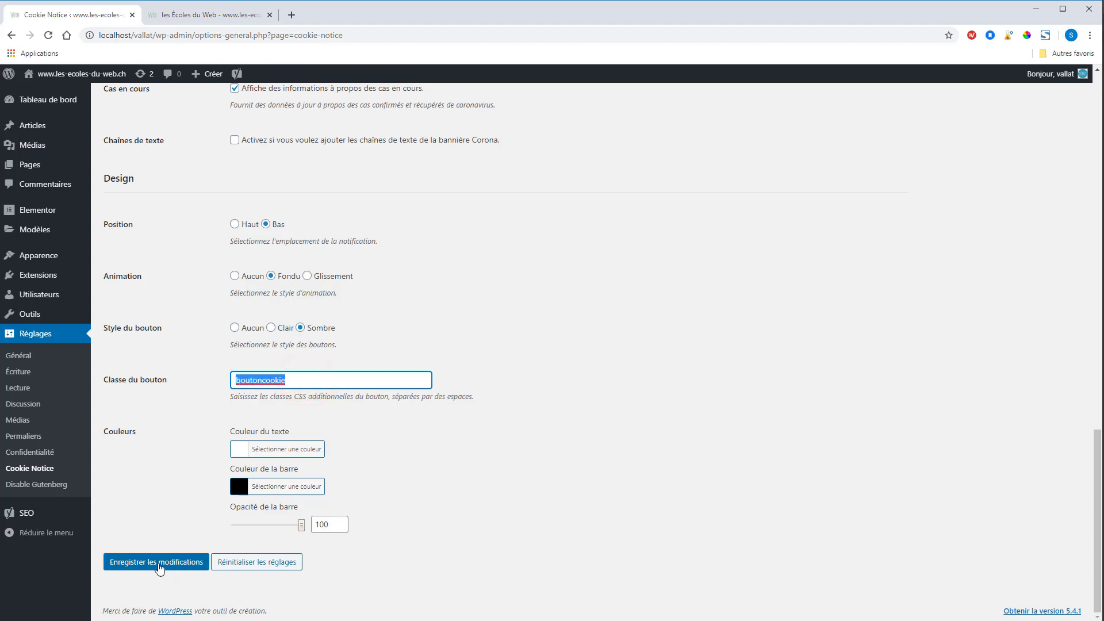
{"action": "left_click", "coordinate": [160, 568]}
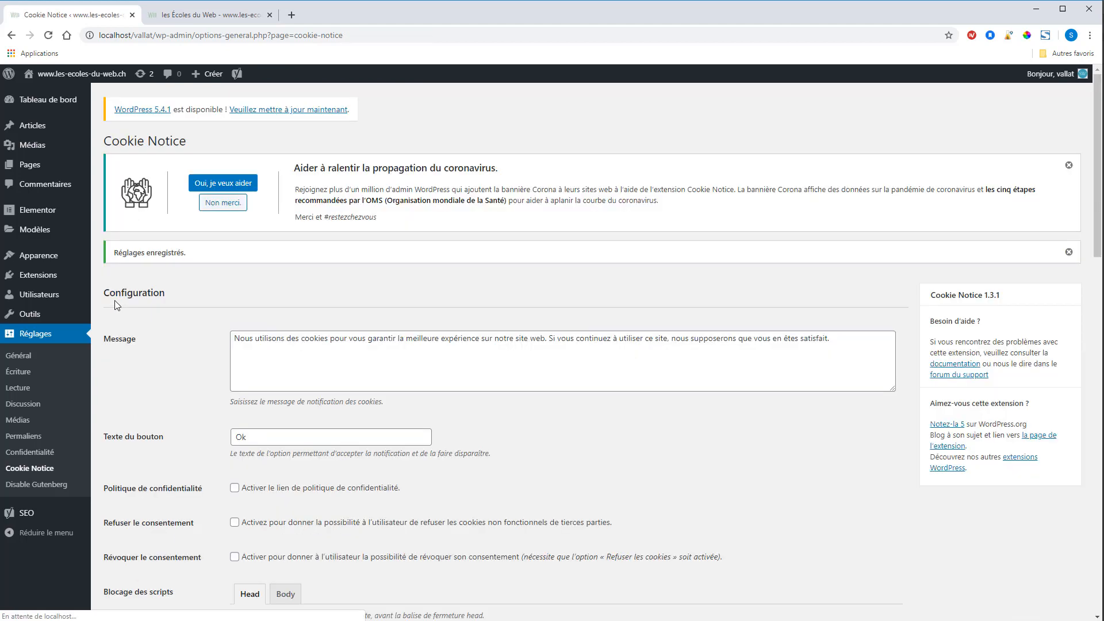
- Open the additional CSS editor in the theme customizer, ready for entering code
{"action": "mouse_move", "coordinate": [58, 266]}
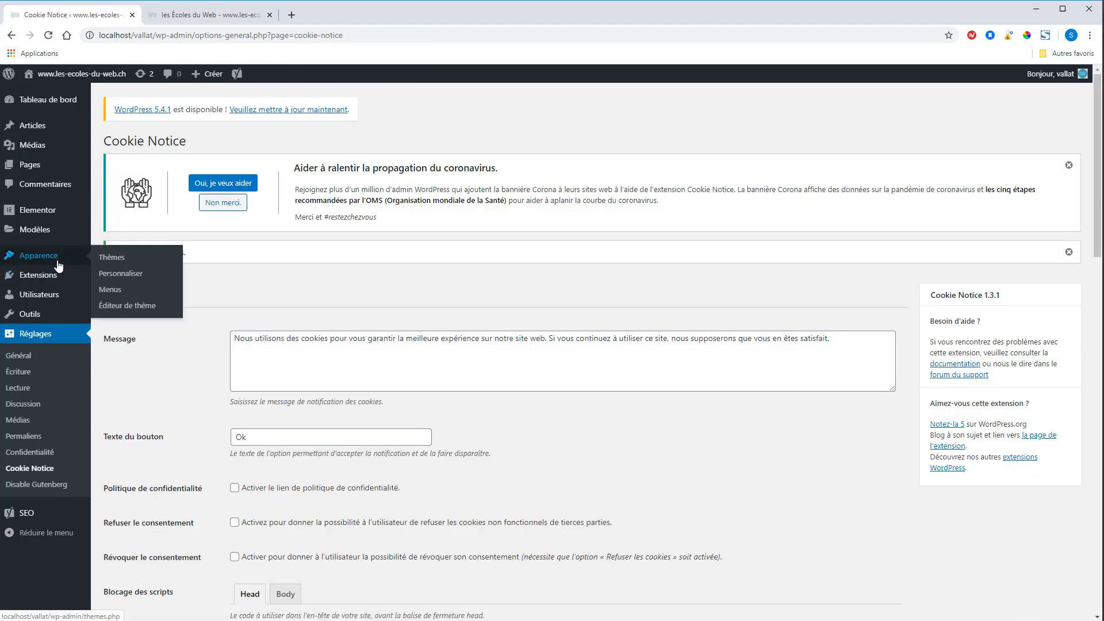
{"action": "left_click", "coordinate": [118, 276]}
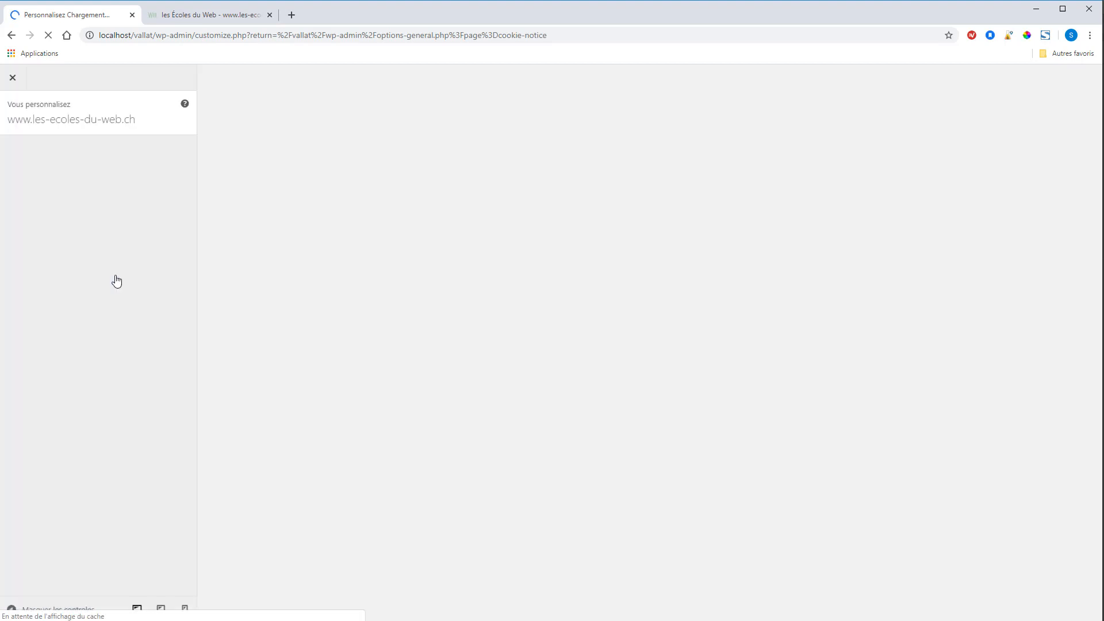
{"action": "left_click", "coordinate": [60, 277]}
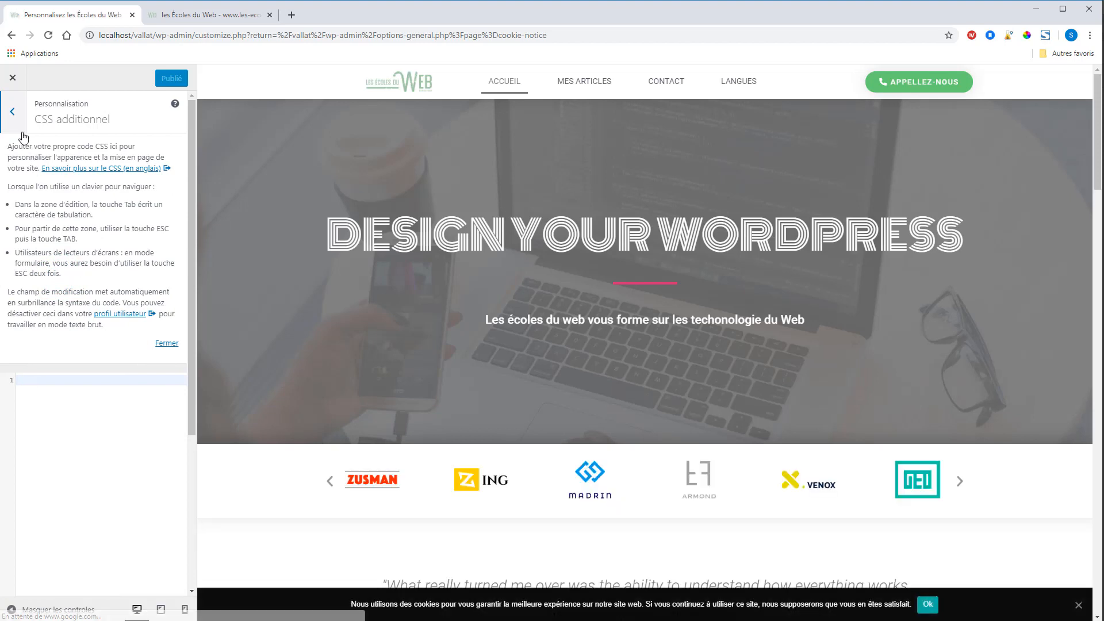
{"action": "left_click", "coordinate": [36, 396]}
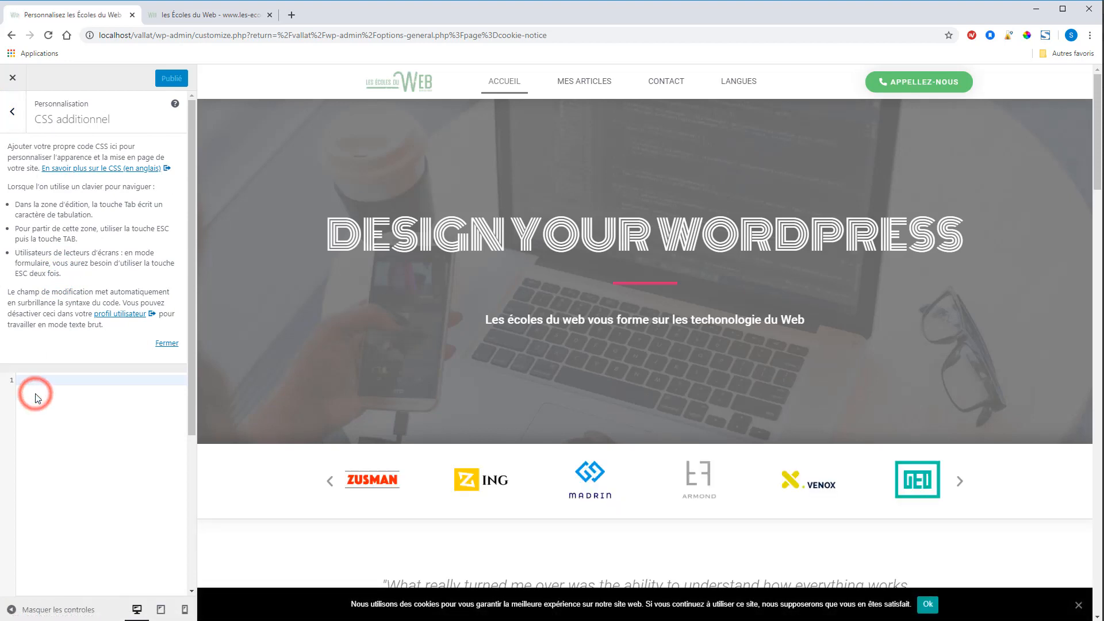
- Write a .boutoncookie rule in the additional CSS containing a background-color property with no value
{"action": "type", "text": "."}
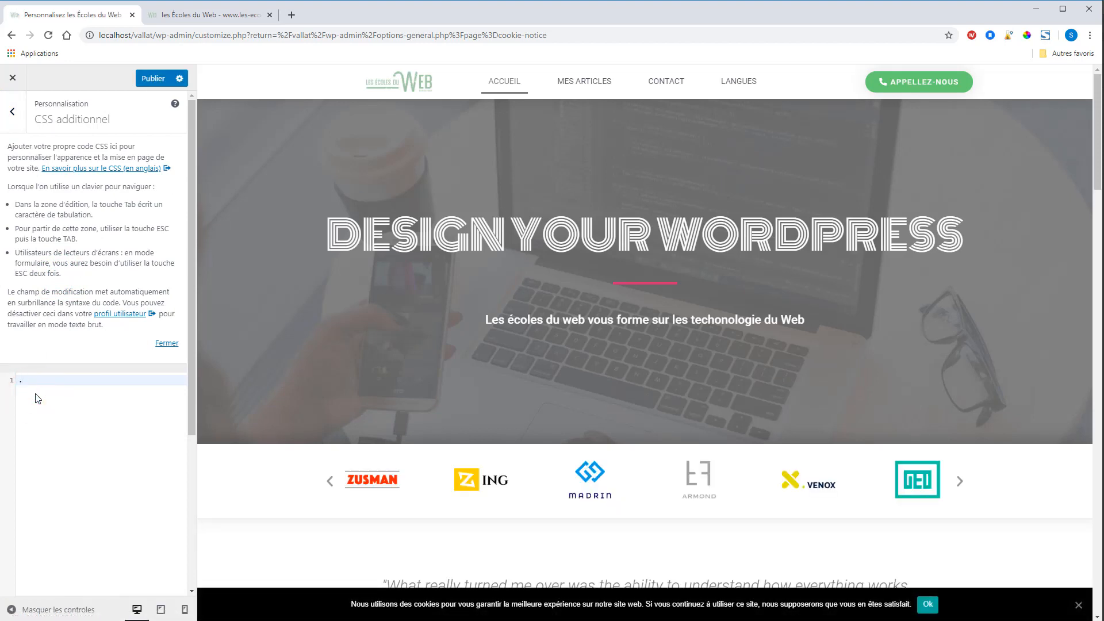
{"action": "type", "text": "boutoncookie"}
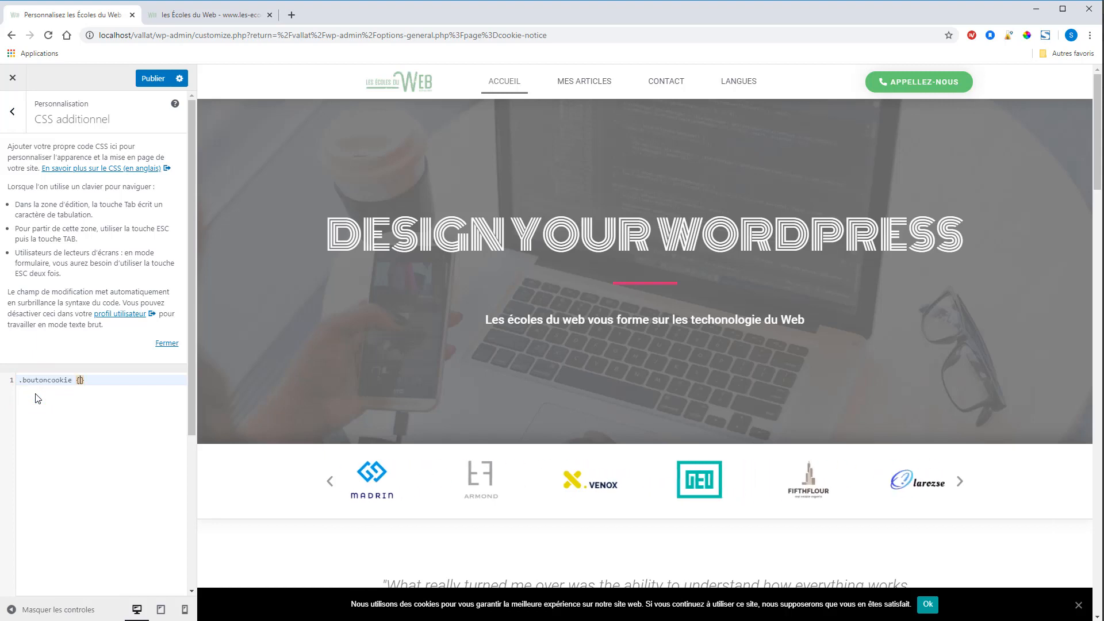
{"action": "type", "text": " {"}
{"action": "key", "text": "Return"}
{"action": "key", "text": "Return"}
{"action": "key", "text": "Up"}
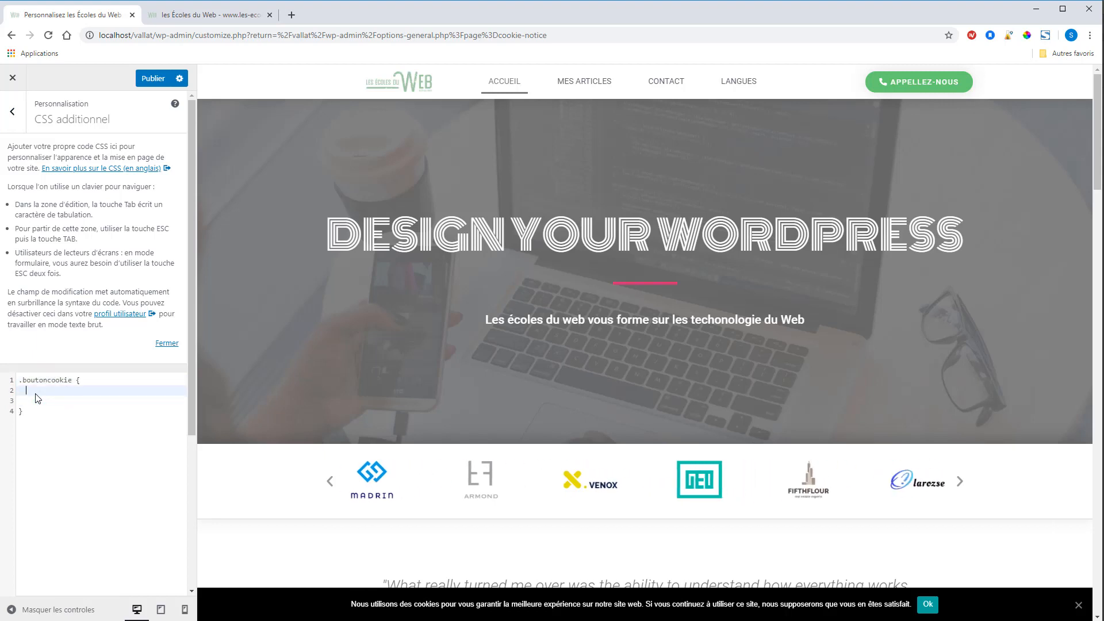
{"action": "type", "text": "back"}
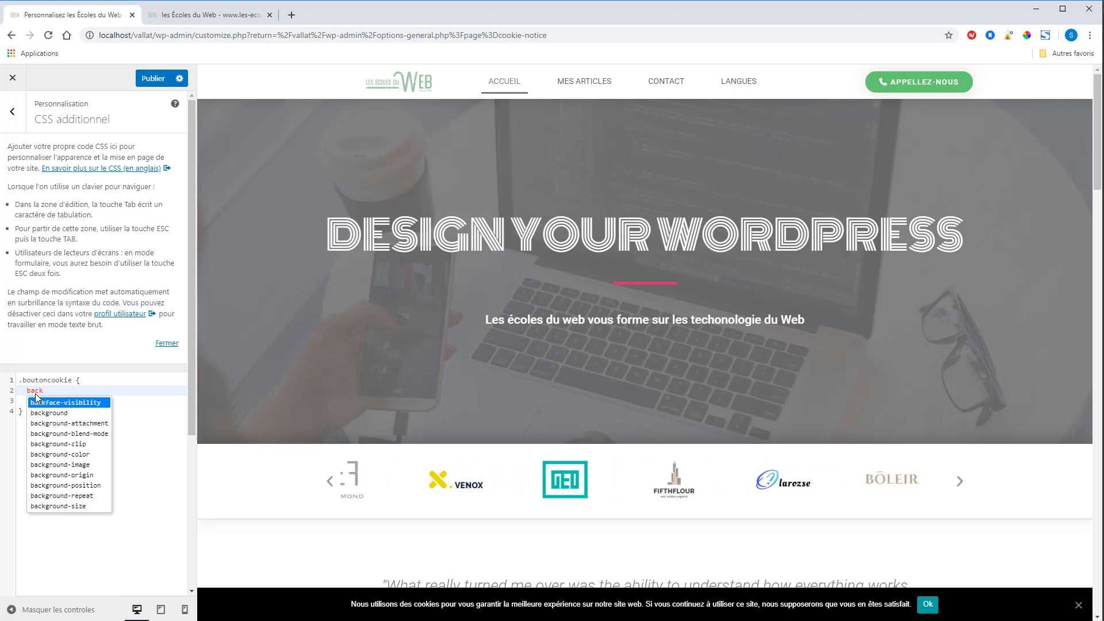
{"action": "left_click", "coordinate": [52, 455]}
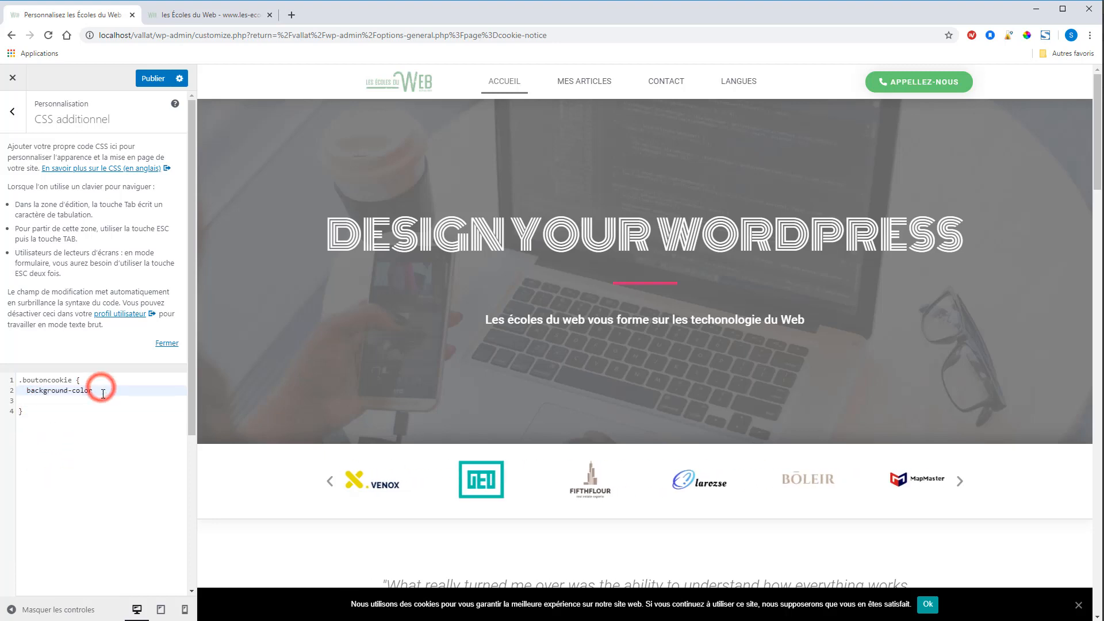
{"action": "type", "text": ":"}
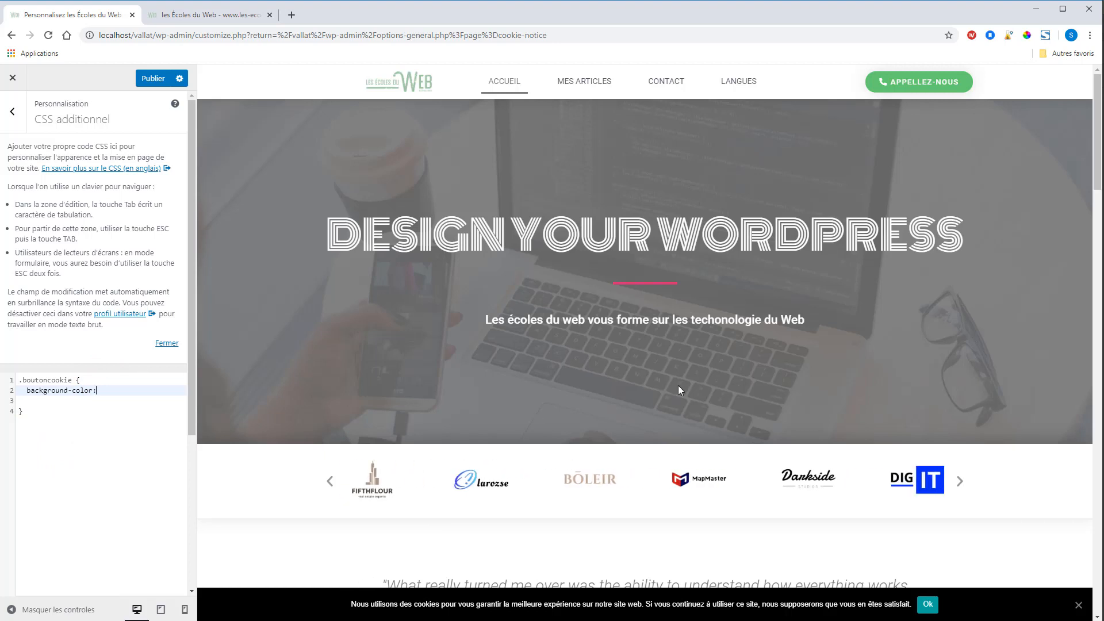
- Sample the blue of the DIG IT logo with the ColorPick Eyedropper and copy its hex code, 062DF7
{"action": "left_click", "coordinate": [1026, 37]}
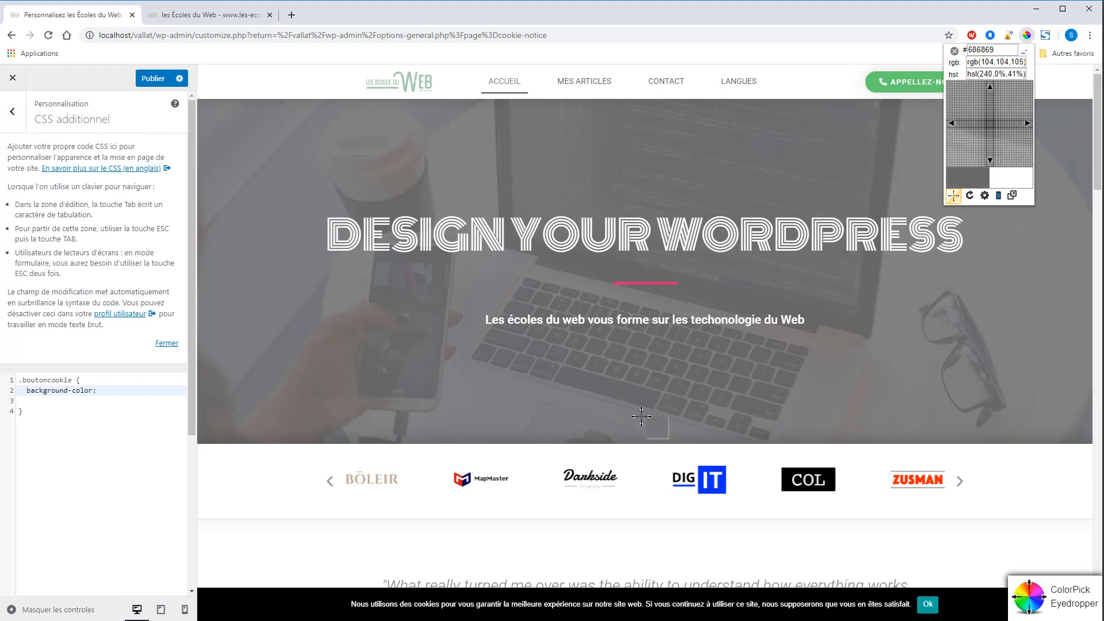
{"action": "left_click", "coordinate": [723, 488]}
{"action": "key", "text": "ctrl+c"}
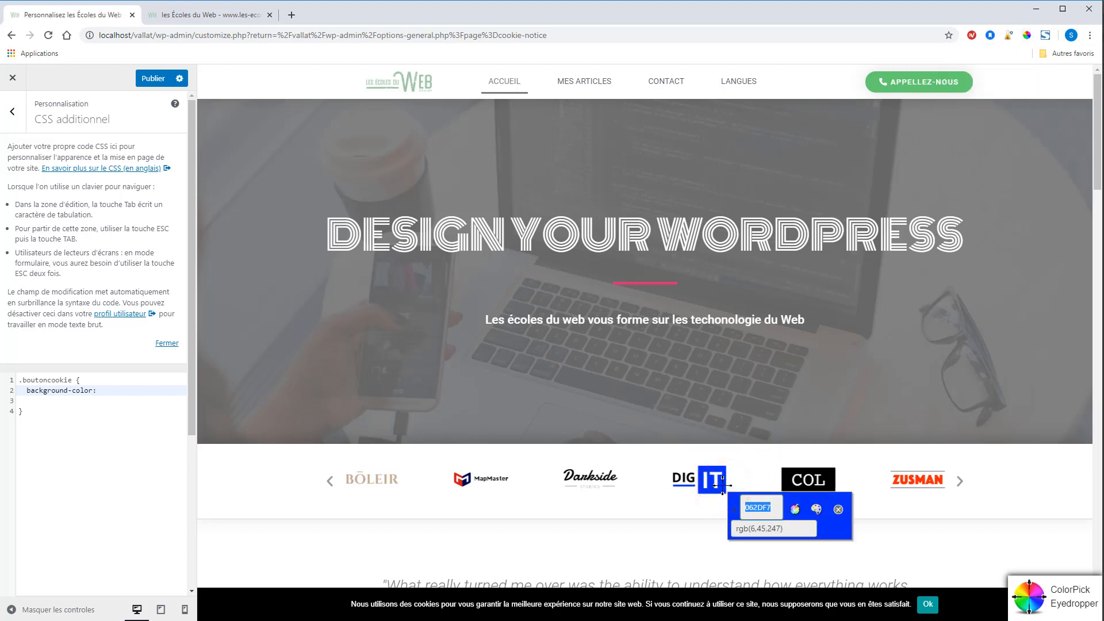
{"action": "left_click", "coordinate": [839, 509]}
- Set the background-color value in the .boutoncookie rule to #062DF7 using the copied code
{"action": "left_click", "coordinate": [104, 390]}
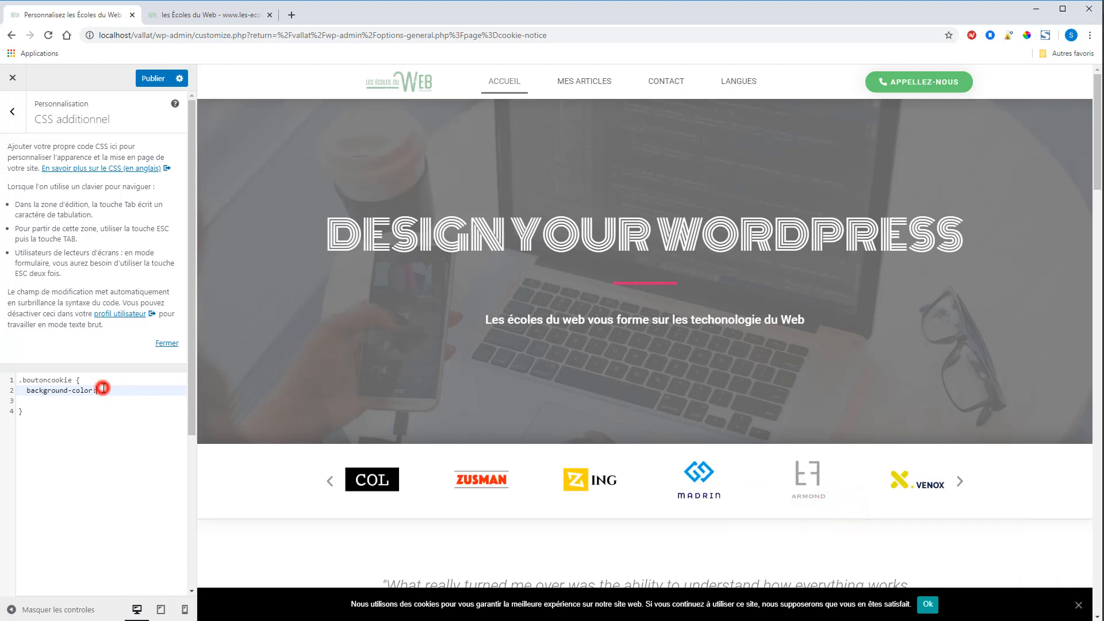
{"action": "key", "text": "ctrl+v"}
{"action": "left_click", "coordinate": [101, 392]}
{"action": "type", "text": "#"}
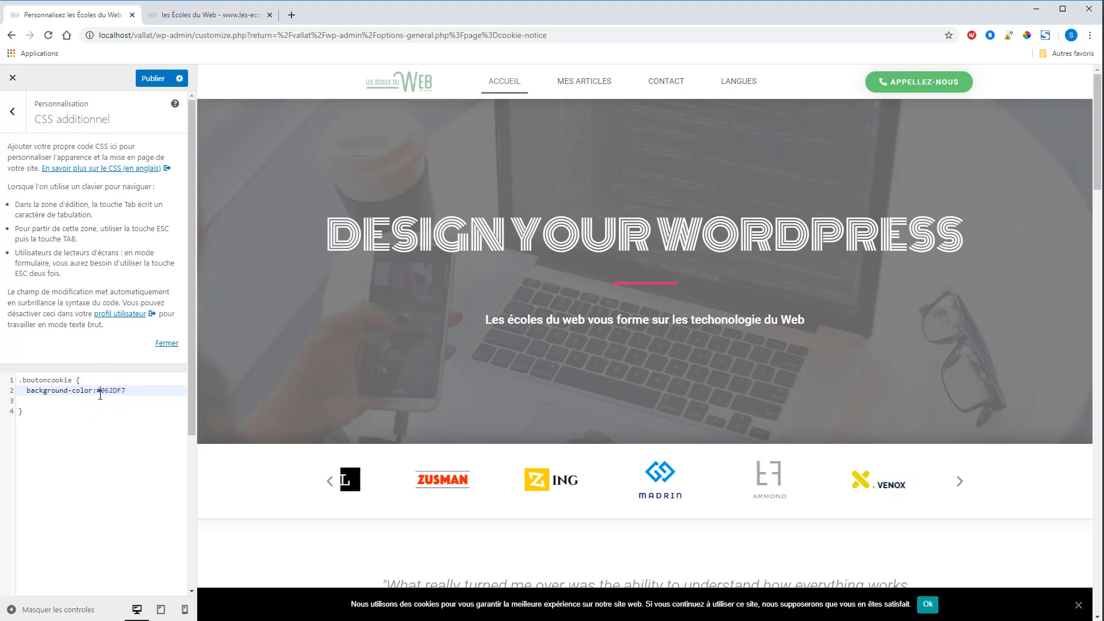
{"action": "left_click", "coordinate": [128, 390]}
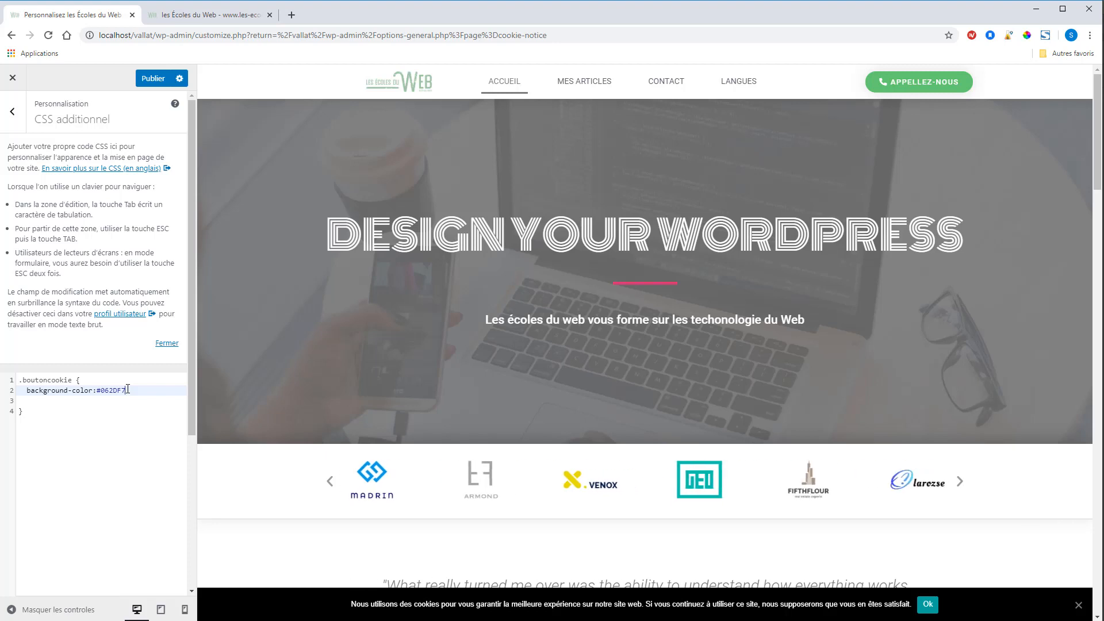
- Complete the background-color declaration in the .boutoncookie rule with !important and a closing semicolon
{"action": "type", "text": "!important"}
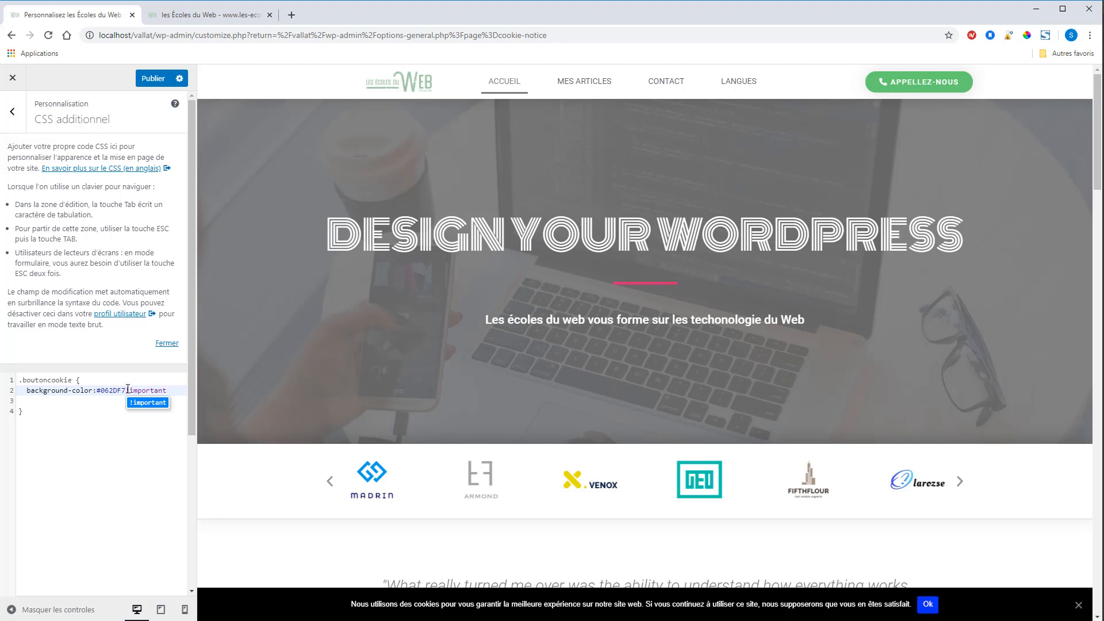
{"action": "type", "text": ";"}
{"action": "left_click", "coordinate": [111, 418]}
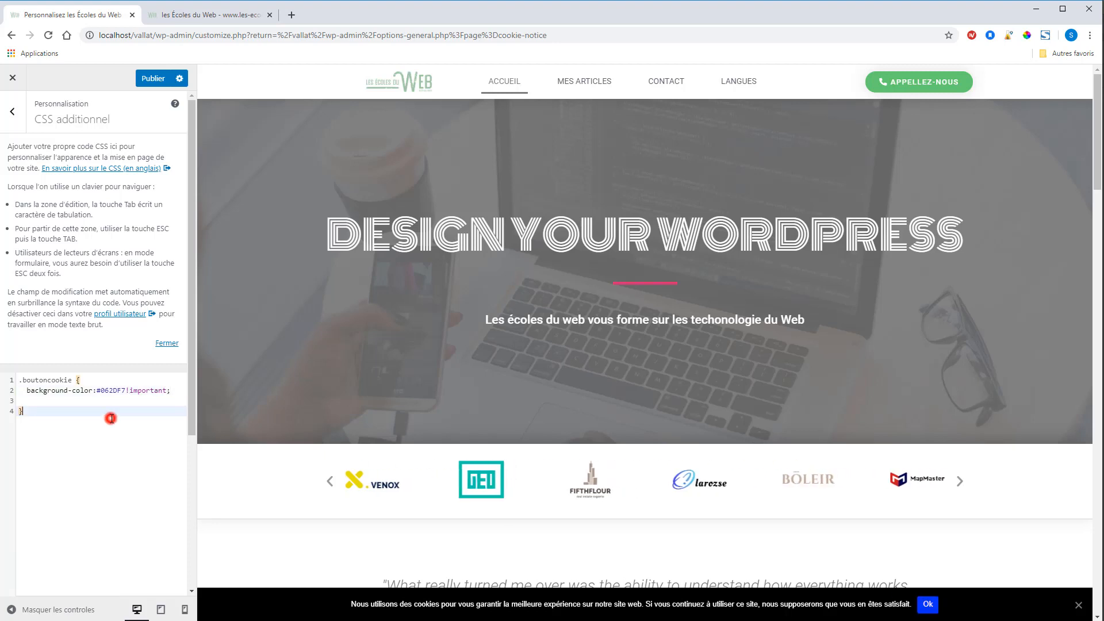
{"action": "left_click_drag", "start_coordinate": [20, 391], "coordinate": [99, 391]}
{"action": "double_click", "coordinate": [99, 390]}
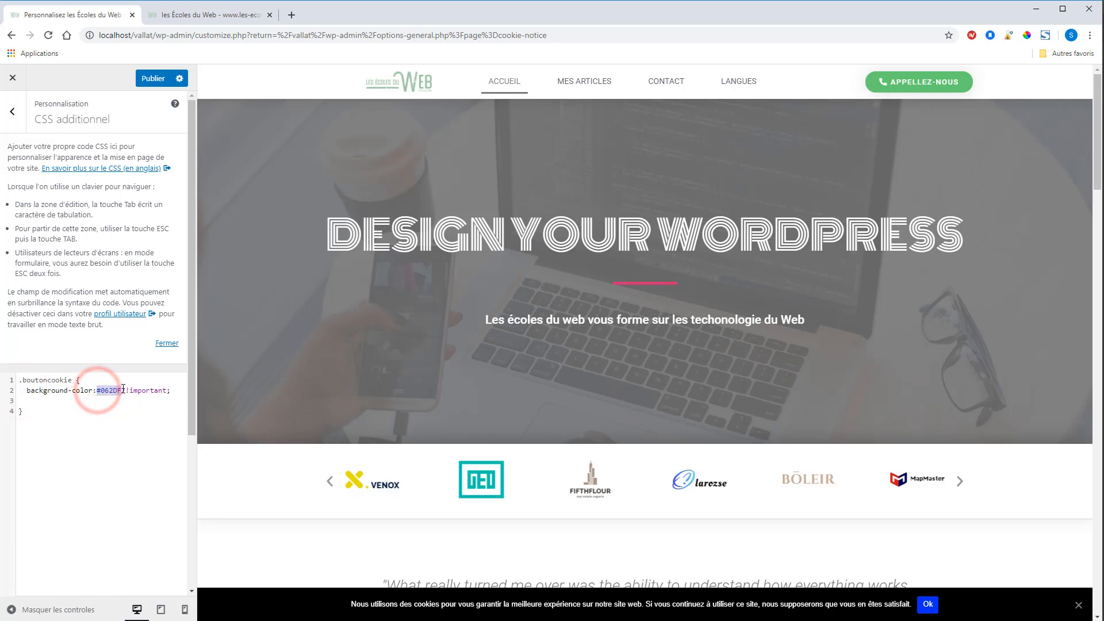
{"action": "left_click", "coordinate": [126, 389]}
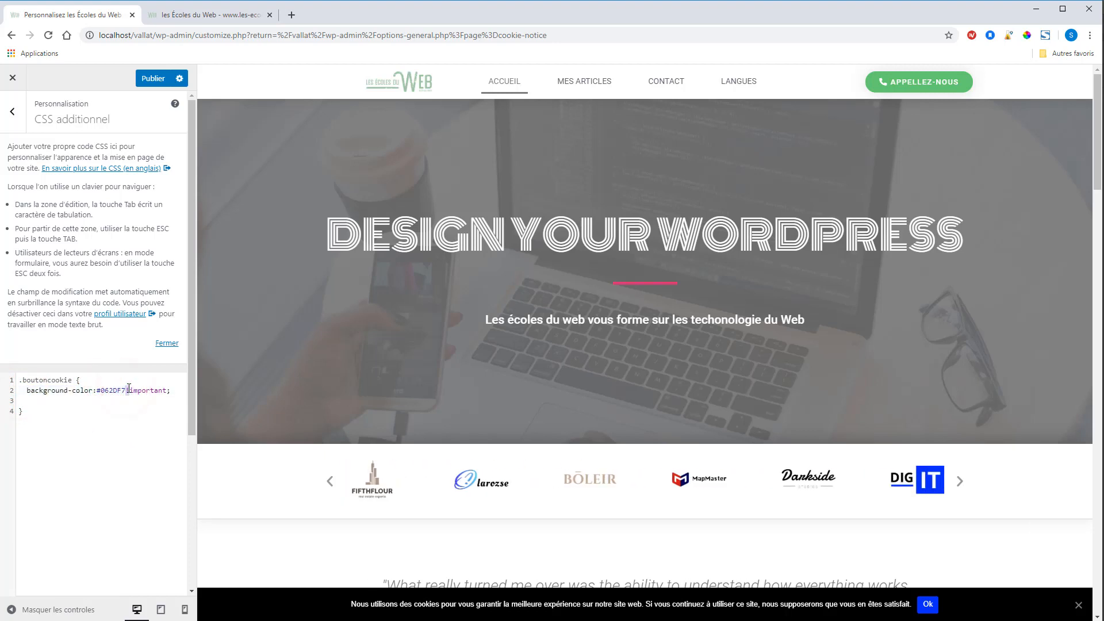
{"action": "left_click", "coordinate": [148, 391]}
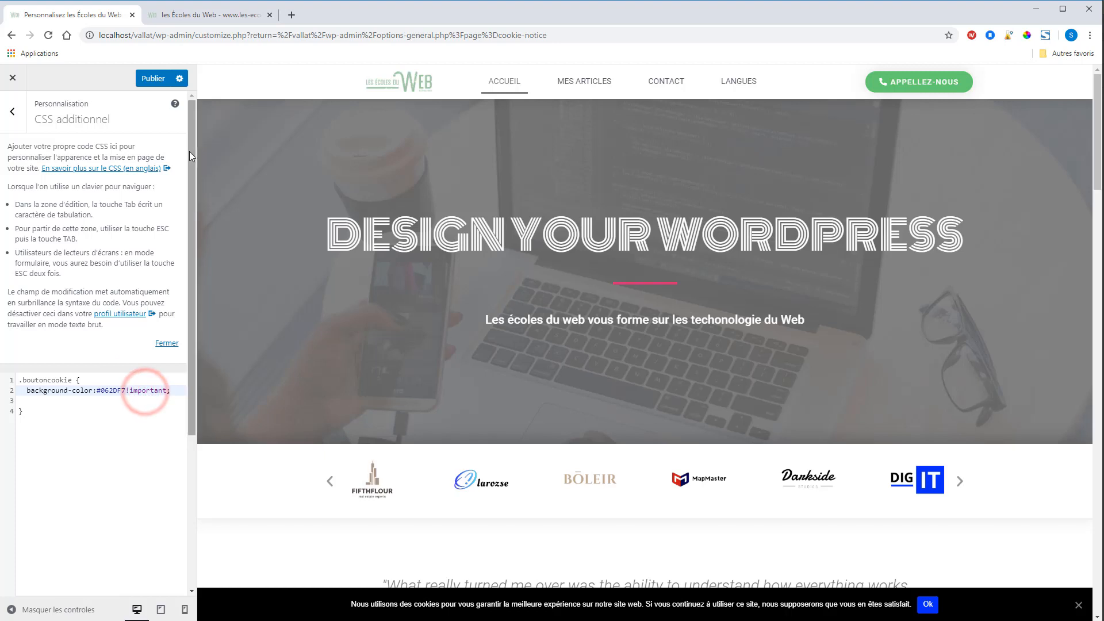
- Publish the additional CSS and reload the live home page to check the cookie notice button
{"action": "left_click", "coordinate": [159, 79]}
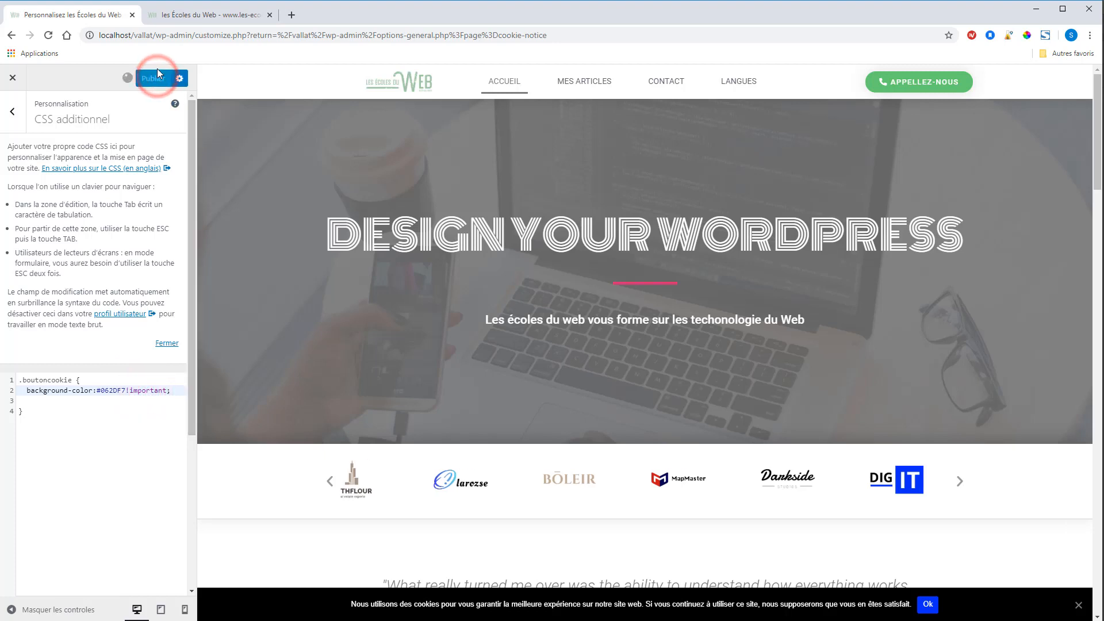
{"action": "left_click", "coordinate": [183, 12]}
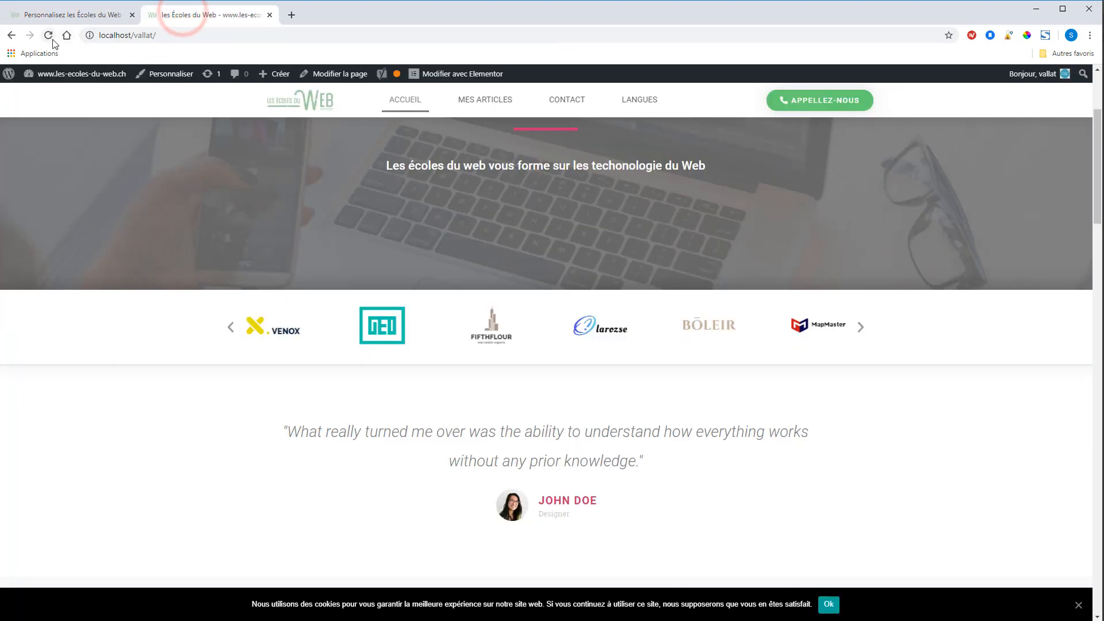
{"action": "left_click", "coordinate": [48, 35]}
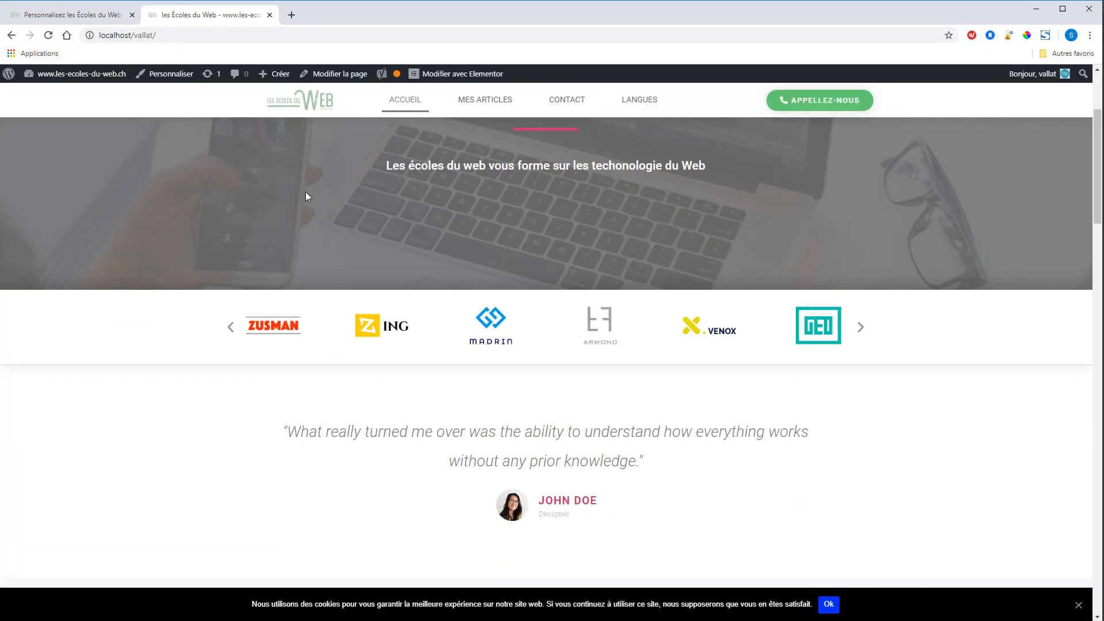
- Return to the theme customizer and close it
{"action": "left_click", "coordinate": [105, 15]}
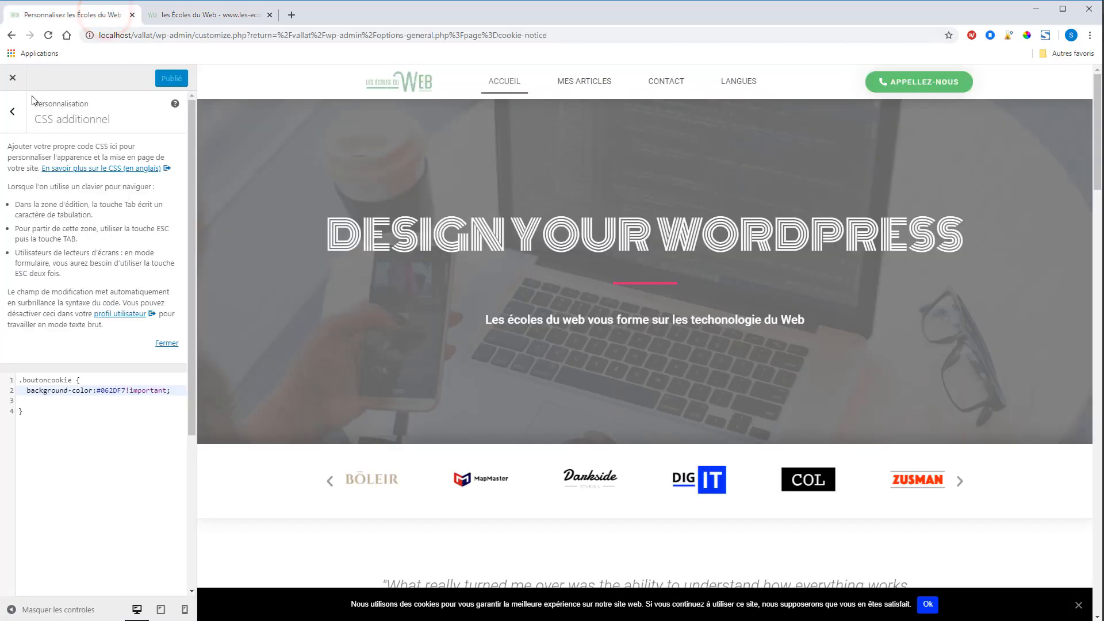
{"action": "left_click", "coordinate": [13, 78]}
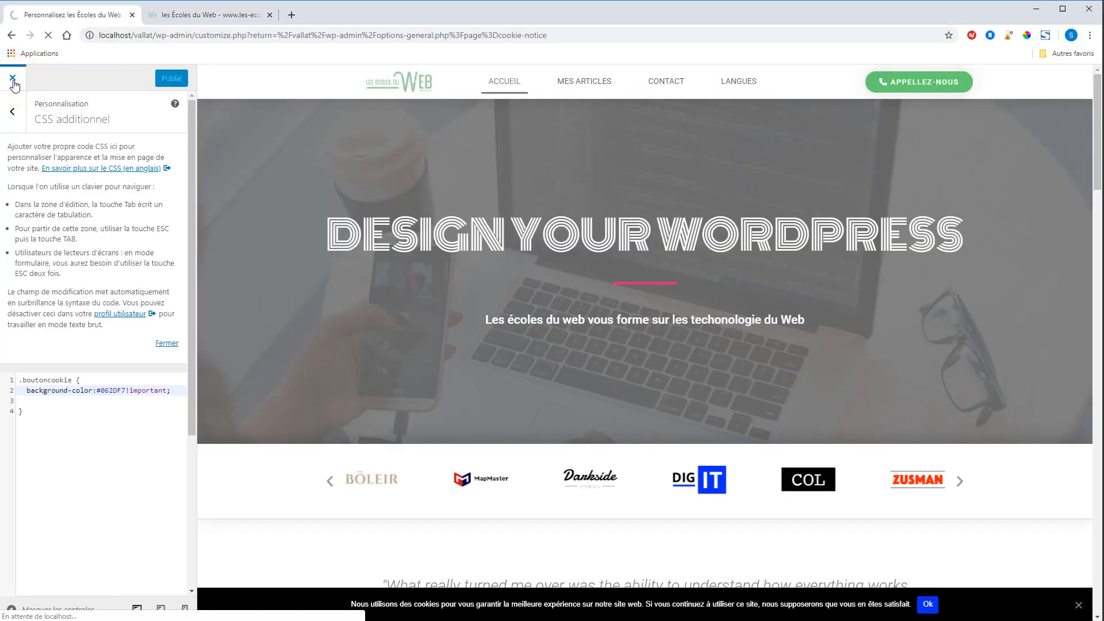